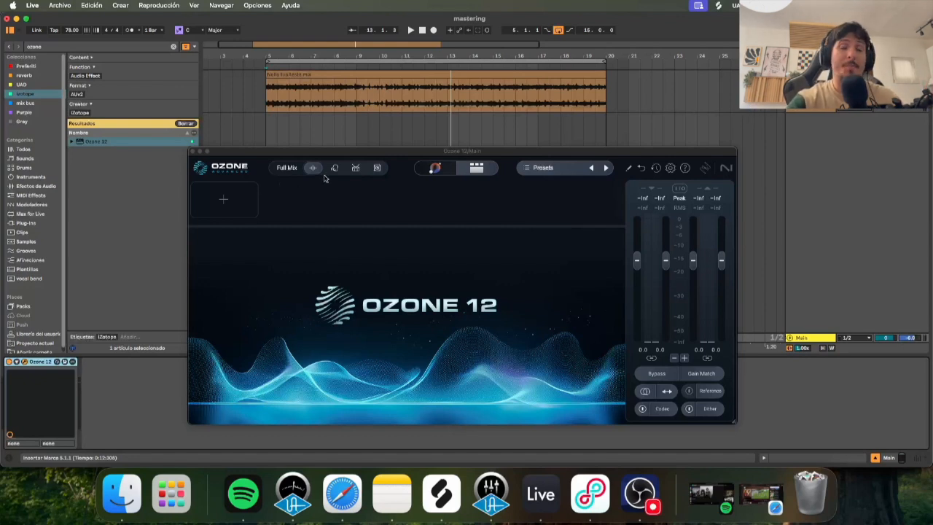
# - Close the Ozone 12 window, bypass the plugin on the Main track and play the unprocessed mix from bar 5
pyautogui.click(192, 151)
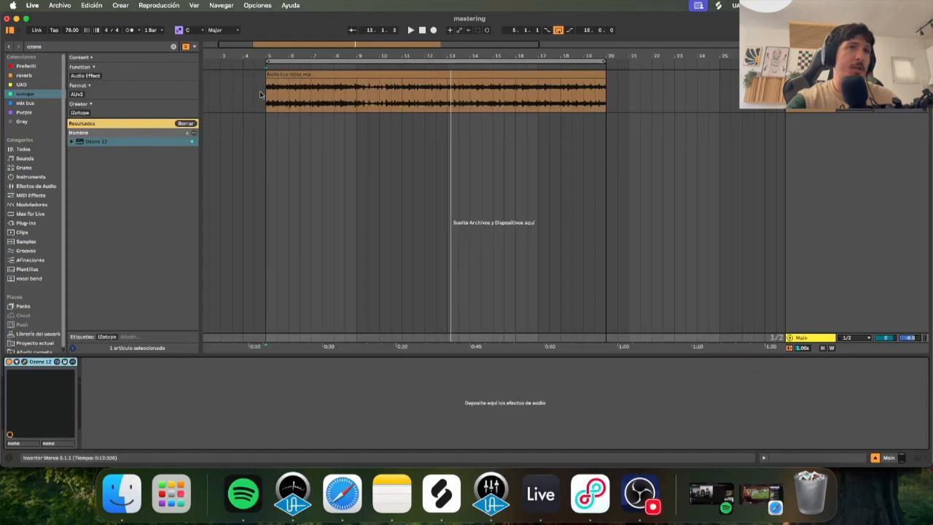
pyautogui.moveTo(263, 94); pyautogui.dragTo(662, 101)
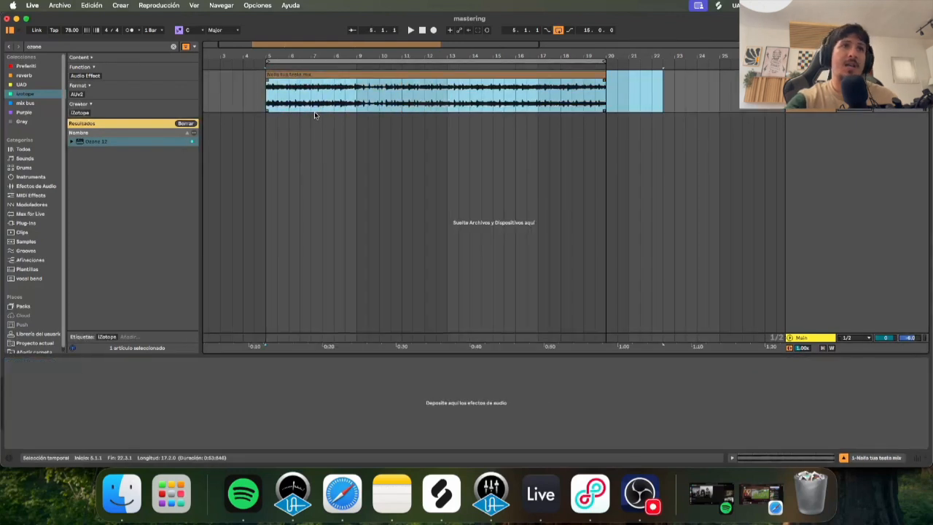
pyautogui.click(245, 96)
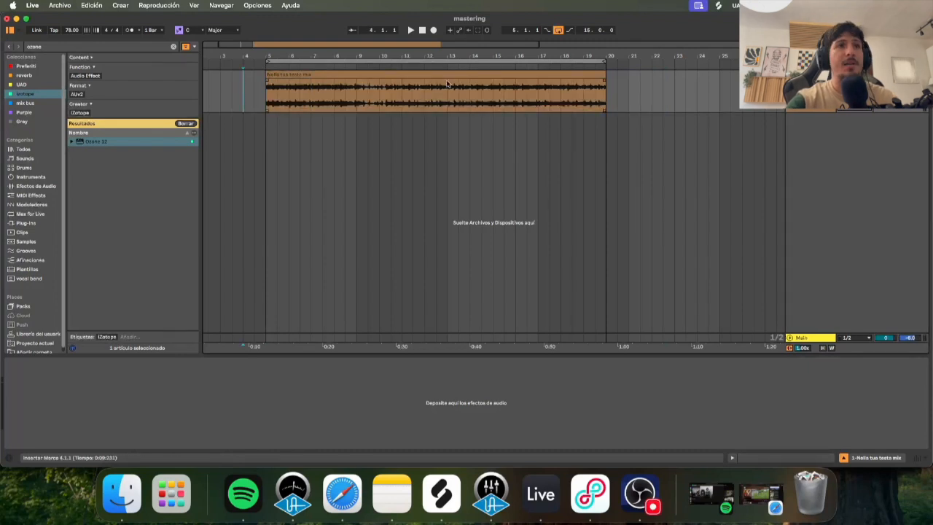
pyautogui.click(810, 340)
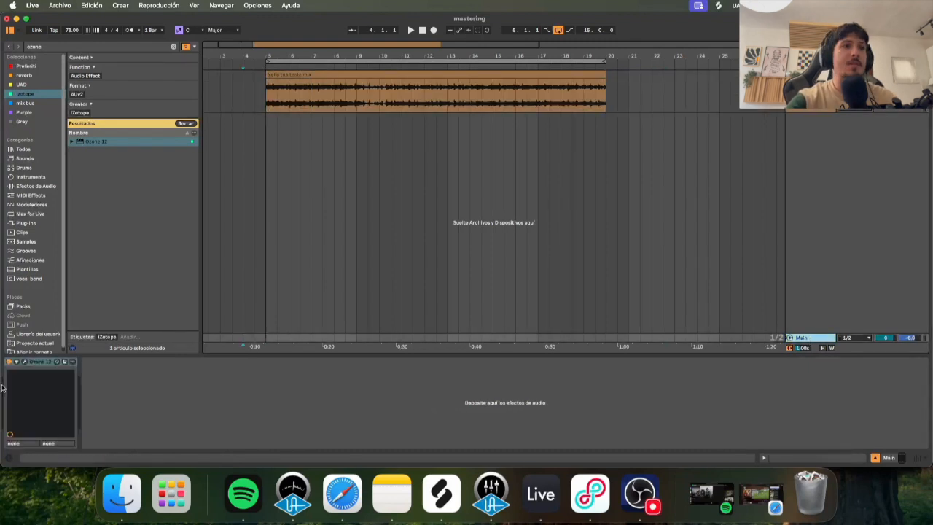
pyautogui.click(9, 362)
pyautogui.click(246, 86)
pyautogui.press('space')
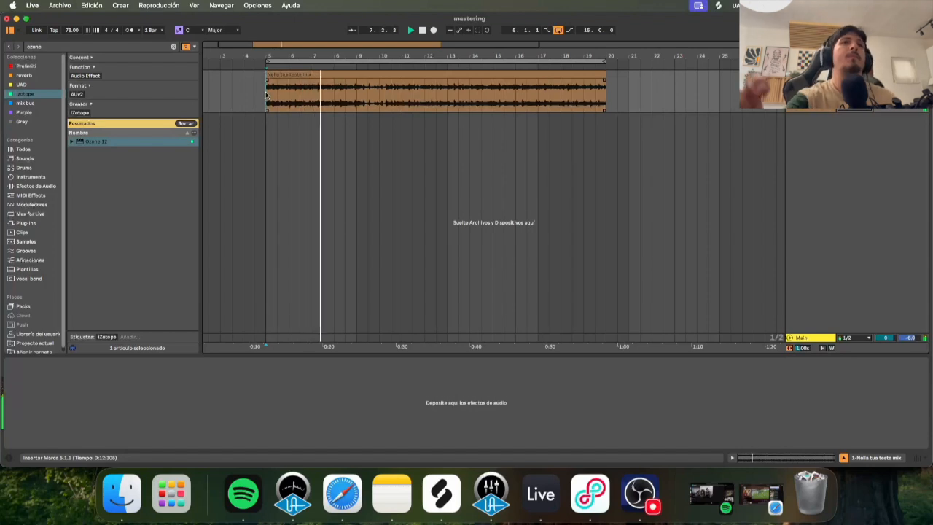
# - Shorten the loop to end at bar 10 and re-enable Ozone 12 on the Main track with its window open
pyautogui.moveTo(603, 62); pyautogui.dragTo(376, 59)
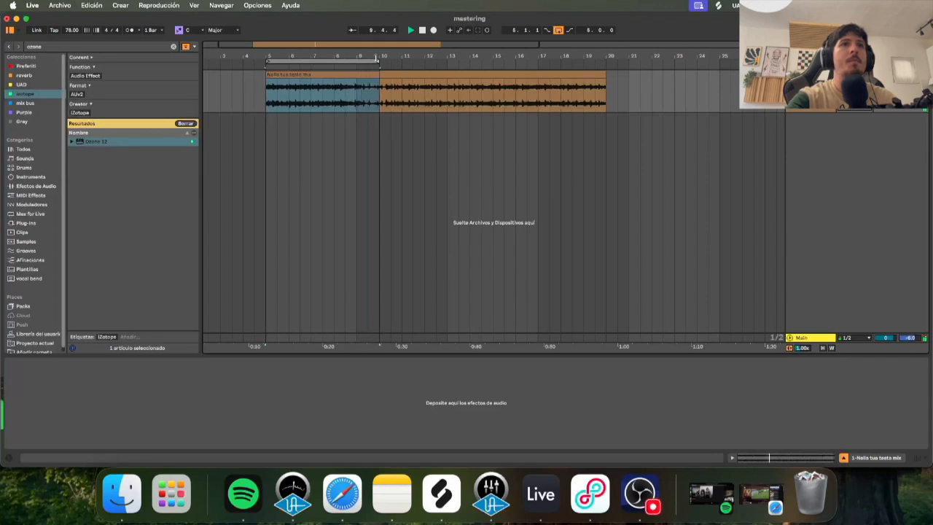
pyautogui.click(803, 348)
pyautogui.click(9, 366)
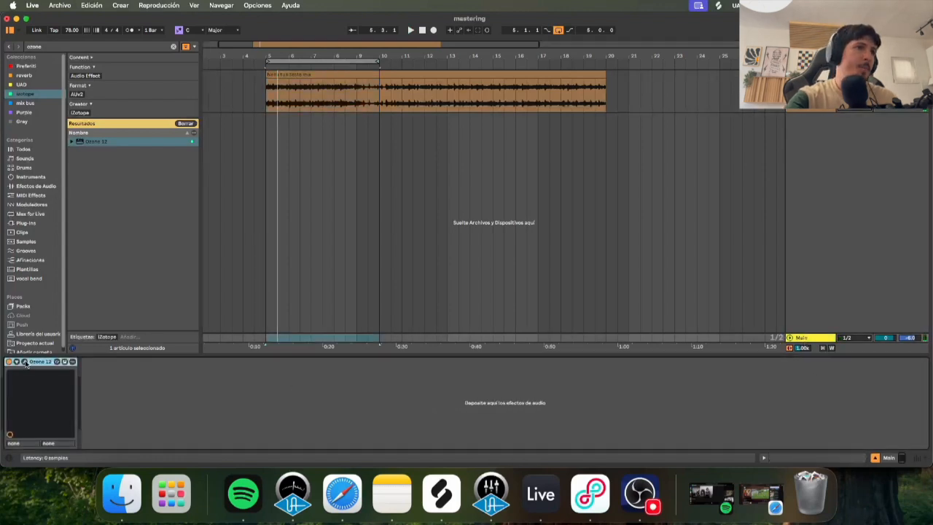
pyautogui.click(25, 363)
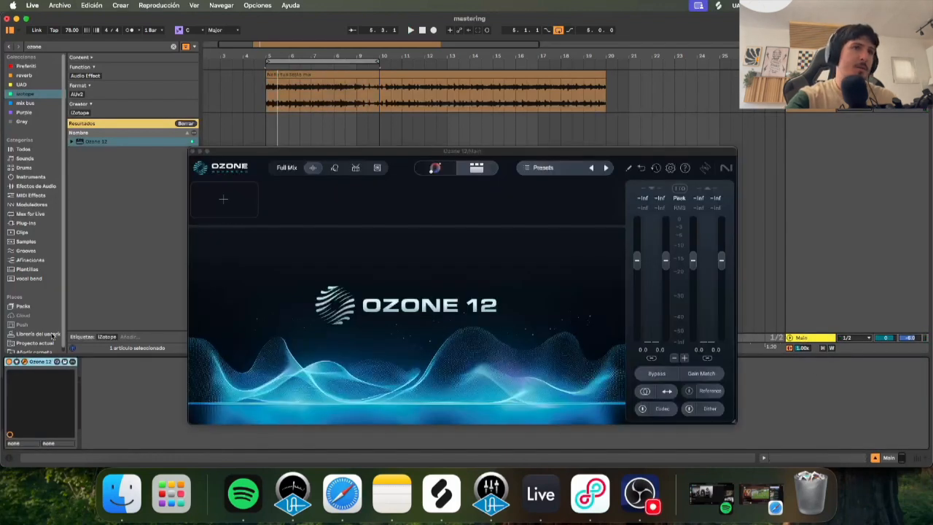
# - Open the mastering assistant's custom settings and choose Indie Rock as the target
pyautogui.click(437, 169)
pyautogui.click(593, 282)
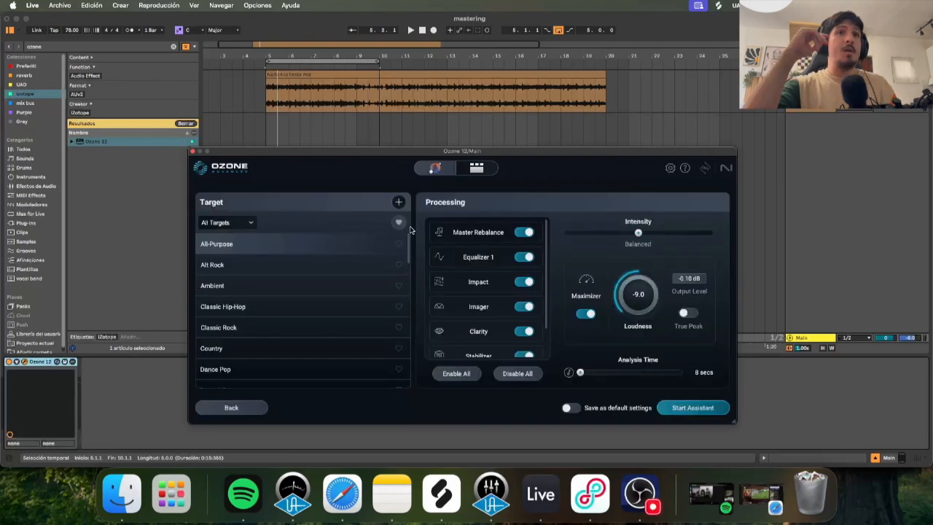
pyautogui.scroll(-10, 345, 287)
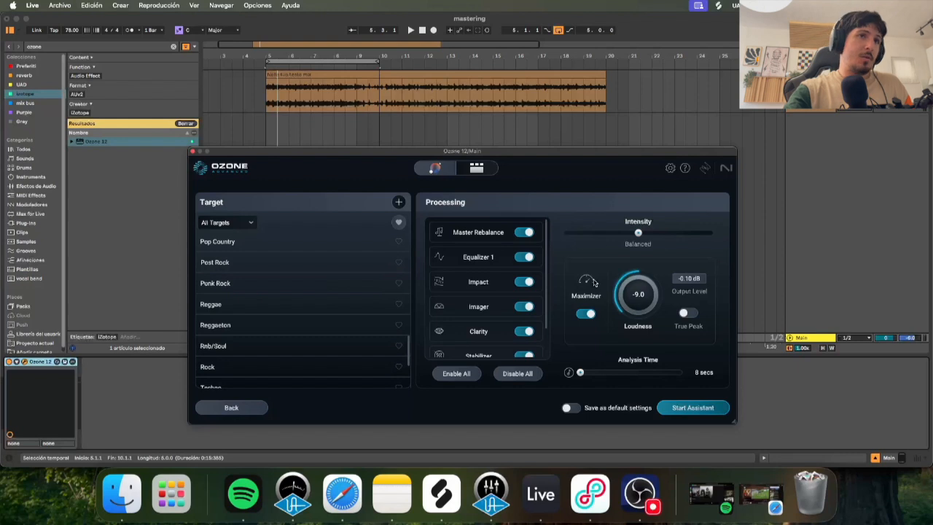
pyautogui.scroll(-2, 301, 300)
pyautogui.scroll(10, 301, 302)
pyautogui.scroll(3, 299, 306)
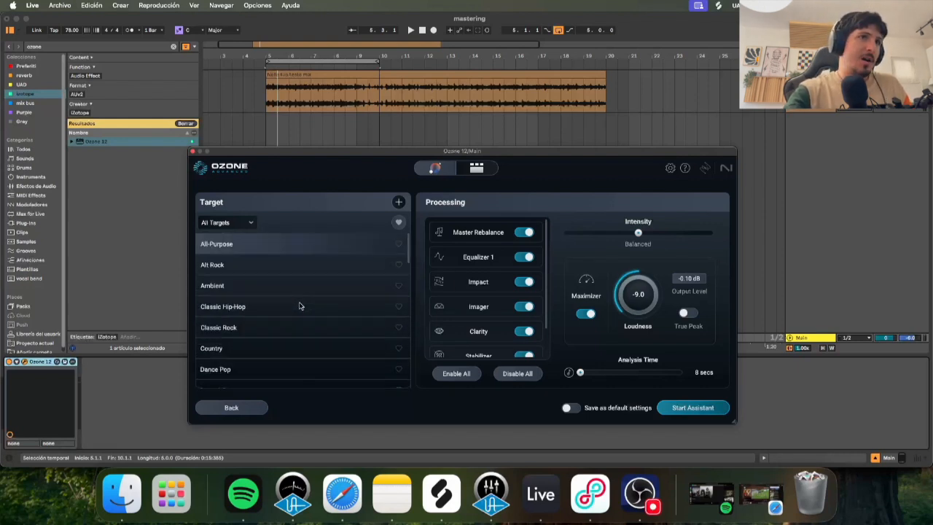
pyautogui.scroll(-5, 299, 305)
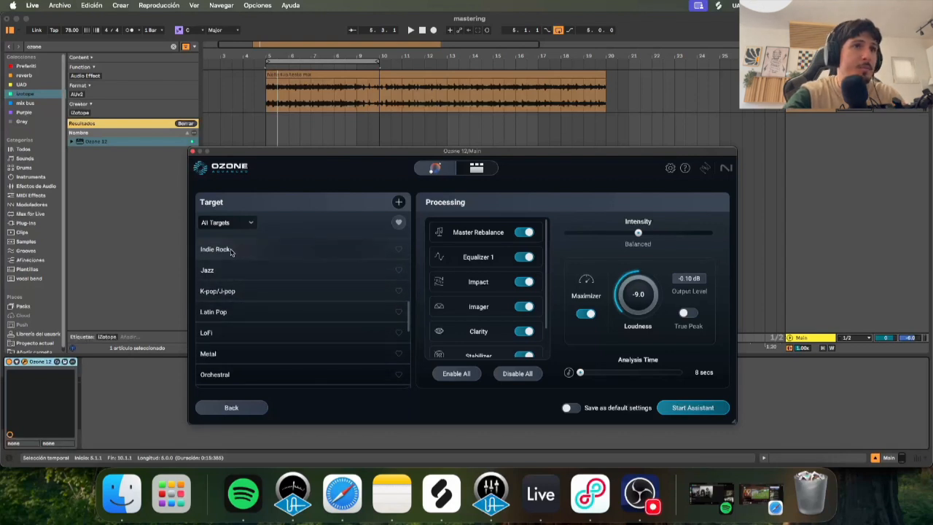
pyautogui.scroll(-1, 231, 251)
pyautogui.scroll(-2, 485, 248)
pyautogui.scroll(2, 494, 286)
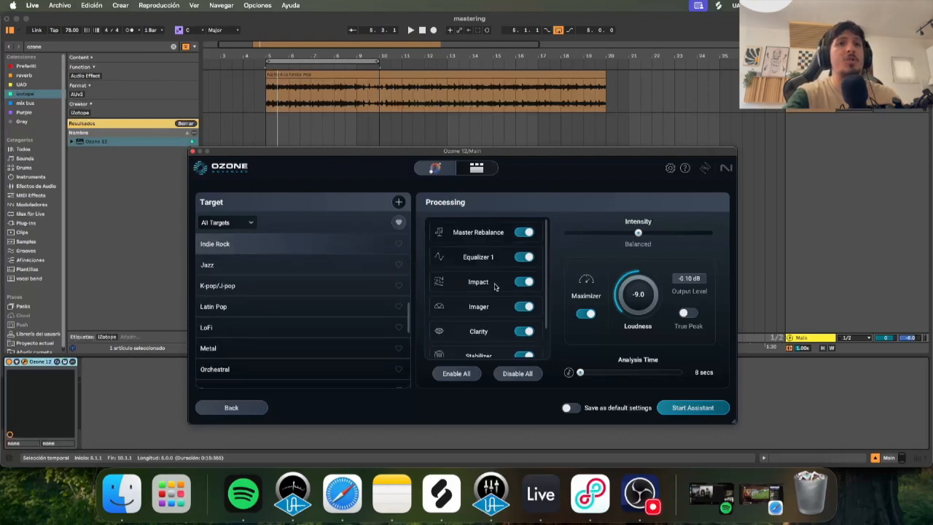
# - Enable True Peak for the assistant's Maximizer and set the analysis time to 8 bars
pyautogui.scroll(-2, 495, 287)
pyautogui.scroll(2, 495, 288)
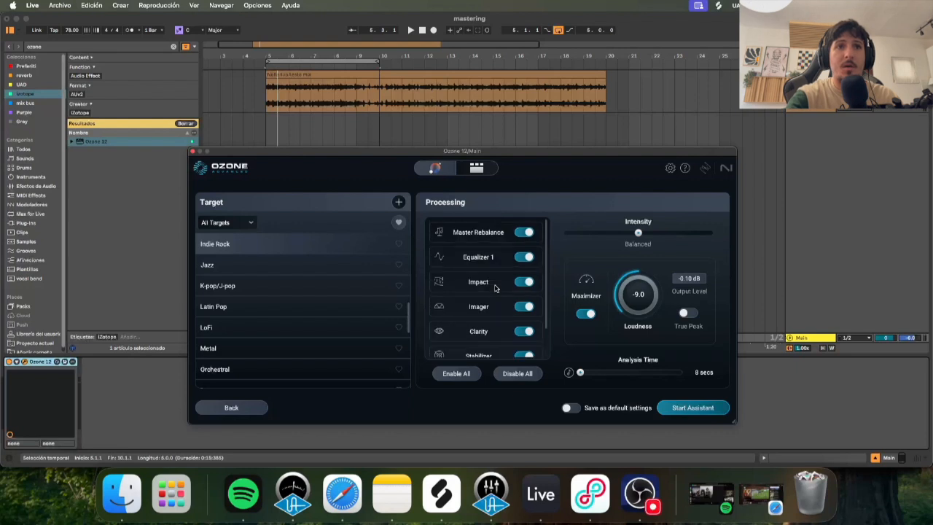
pyautogui.scroll(-2, 481, 290)
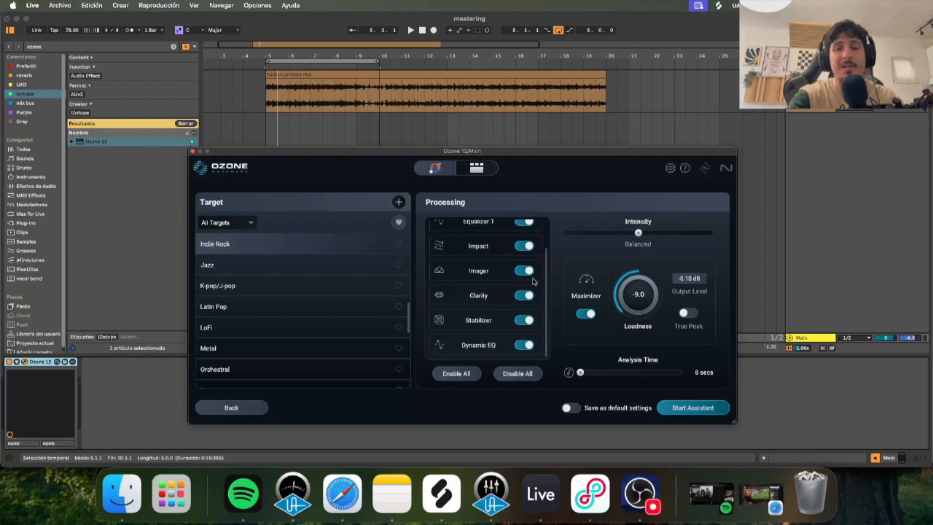
pyautogui.scroll(2, 542, 262)
pyautogui.scroll(-2, 534, 273)
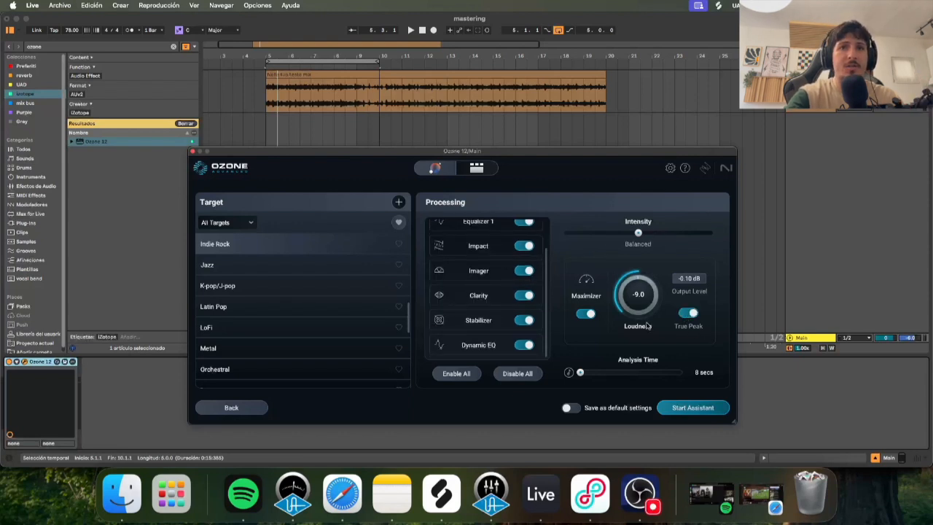
pyautogui.click(581, 374)
pyautogui.moveTo(625, 375); pyautogui.dragTo(641, 375)
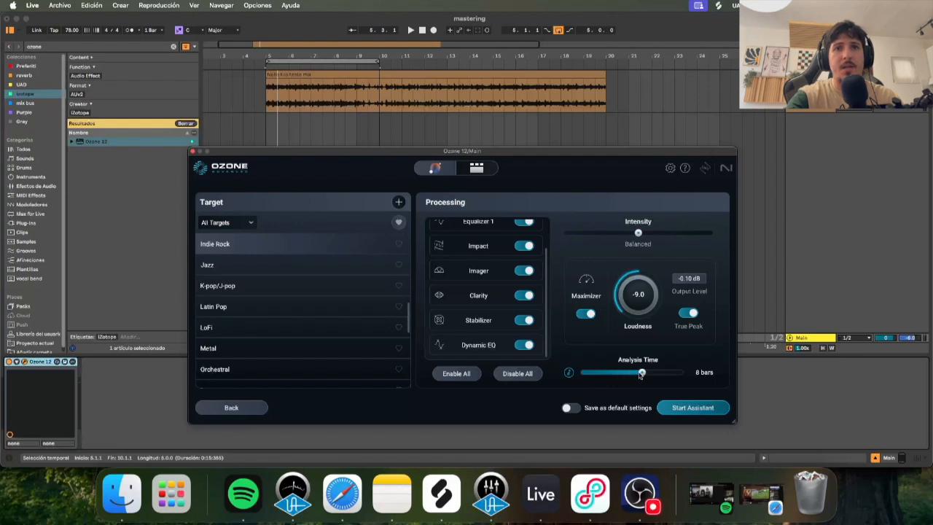
# - Run the assistant on the looped section of the mix and open the detailed module view
pyautogui.click(692, 407)
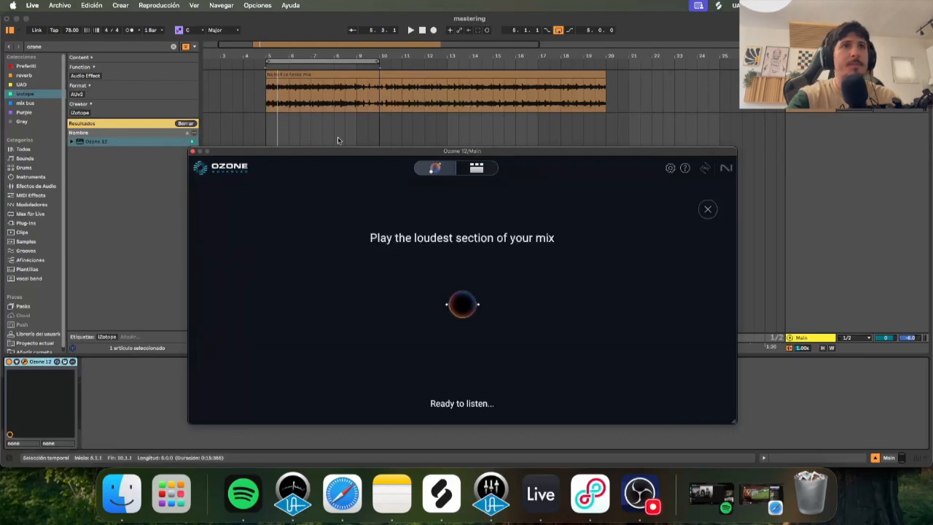
pyautogui.press('space')
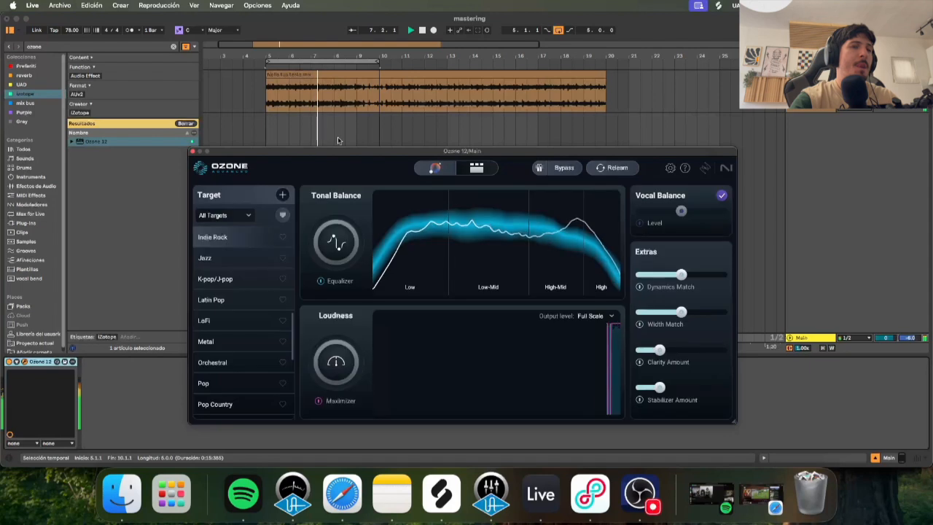
pyautogui.click(476, 168)
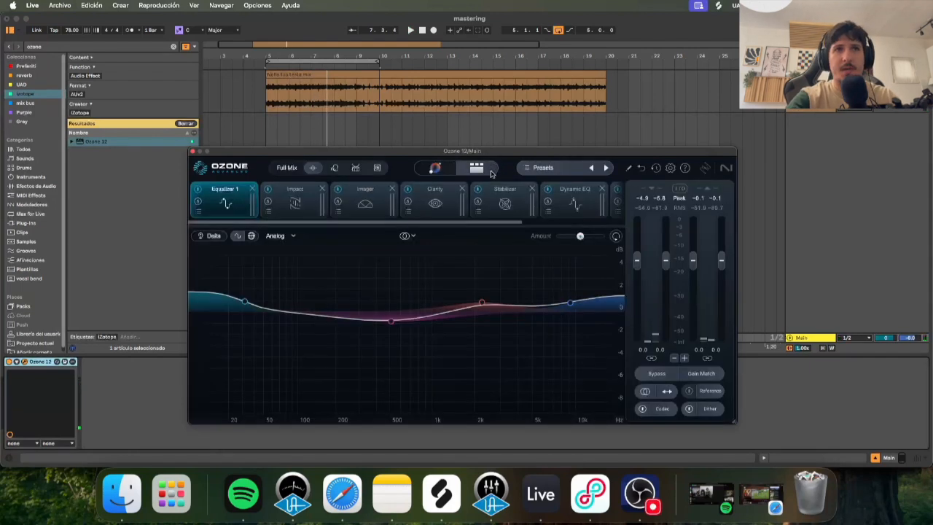
# - Bypass the Impact, Imager, Clarity, Stabilizer and Dynamic EQ modules
pyautogui.click(267, 189)
pyautogui.click(337, 189)
pyautogui.hscroll(3, 359, 200)
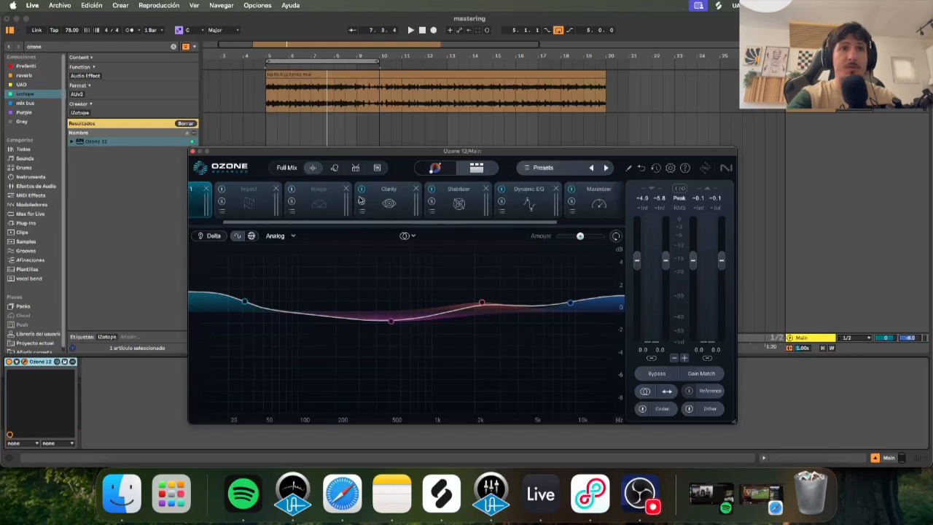
pyautogui.click(360, 188)
pyautogui.click(432, 189)
pyautogui.hscroll(4, 437, 193)
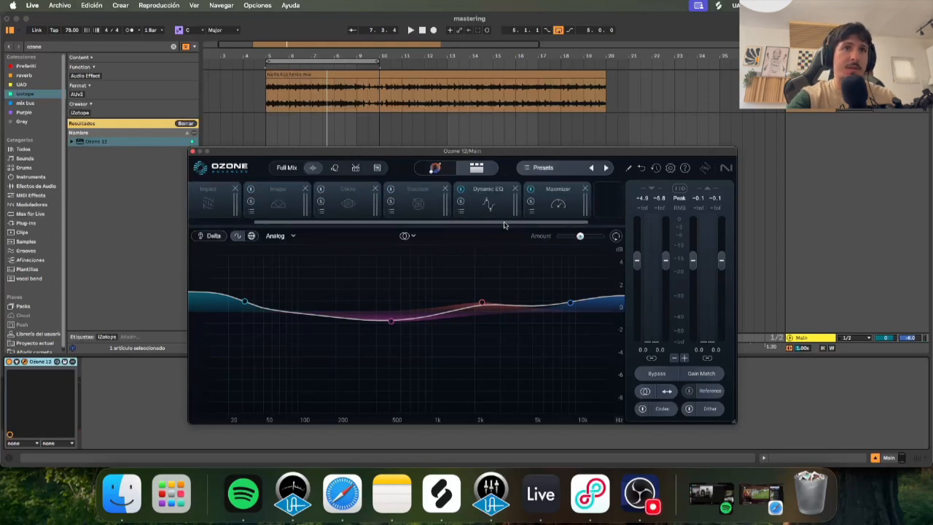
pyautogui.click(432, 191)
pyautogui.click(435, 190)
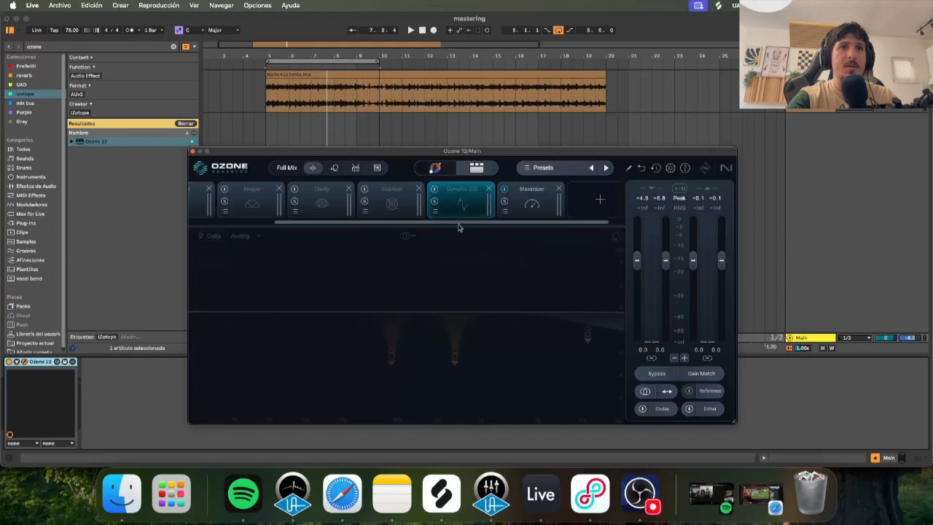
# - Disable all four bands of the Equalizer 1 module
pyautogui.moveTo(455, 223); pyautogui.dragTo(281, 219)
pyautogui.click(220, 198)
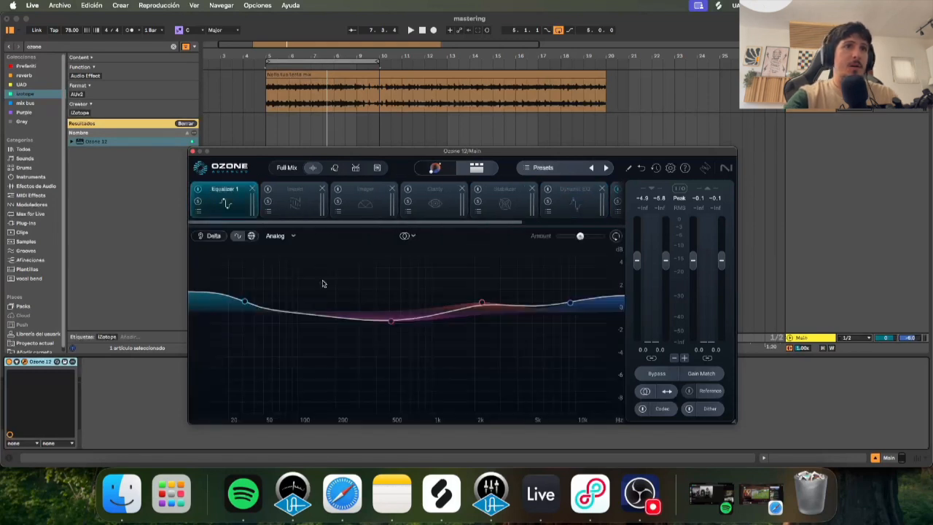
pyautogui.click(246, 303)
pyautogui.click(273, 256)
pyautogui.click(393, 319)
pyautogui.click(355, 268)
pyautogui.click(482, 301)
pyautogui.click(444, 256)
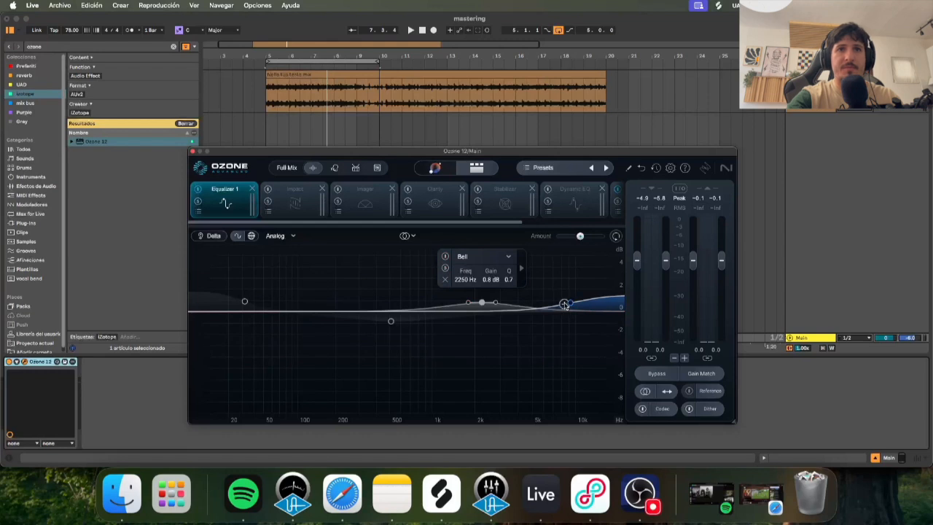
pyautogui.click(569, 301)
pyautogui.click(534, 259)
# - Set the Maximizer to IRC 5 mode and its Learn Input Gain target to -9 LUFS
pyautogui.hscroll(5, 507, 218)
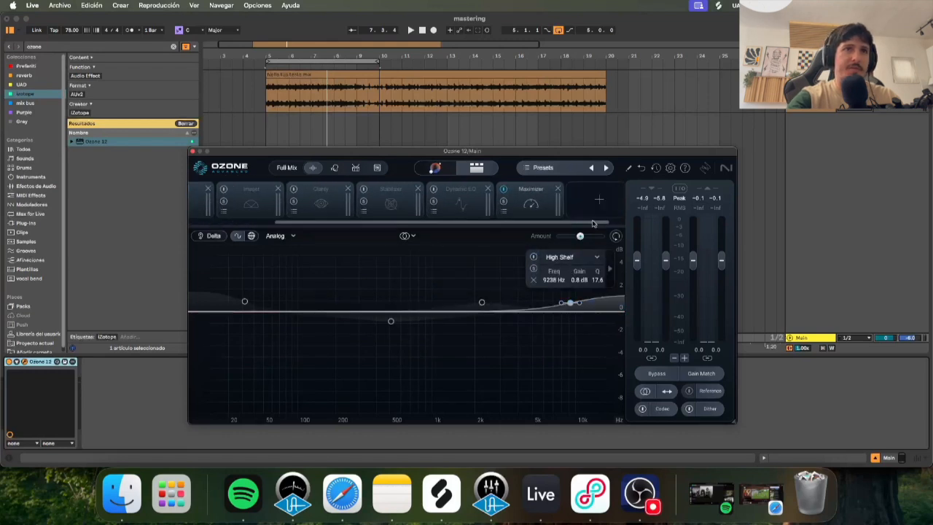
pyautogui.click(520, 193)
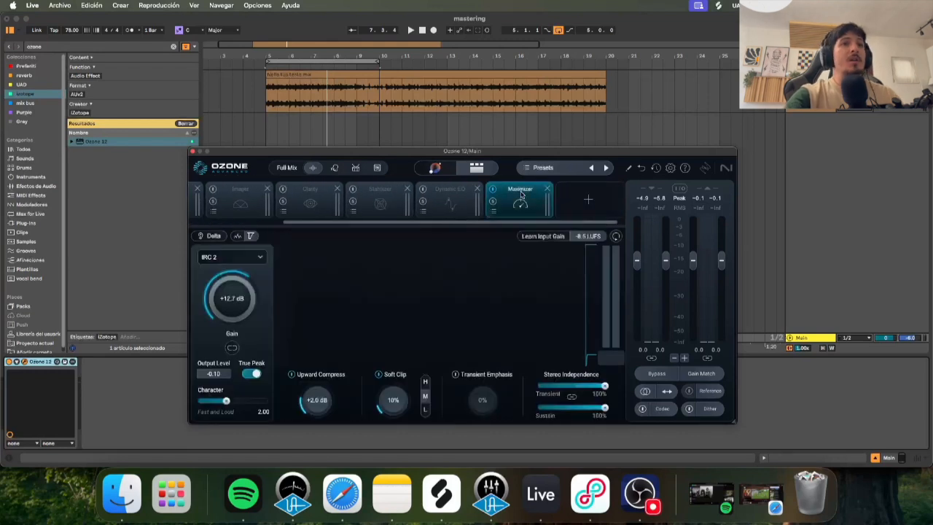
pyautogui.click(232, 256)
pyautogui.click(213, 329)
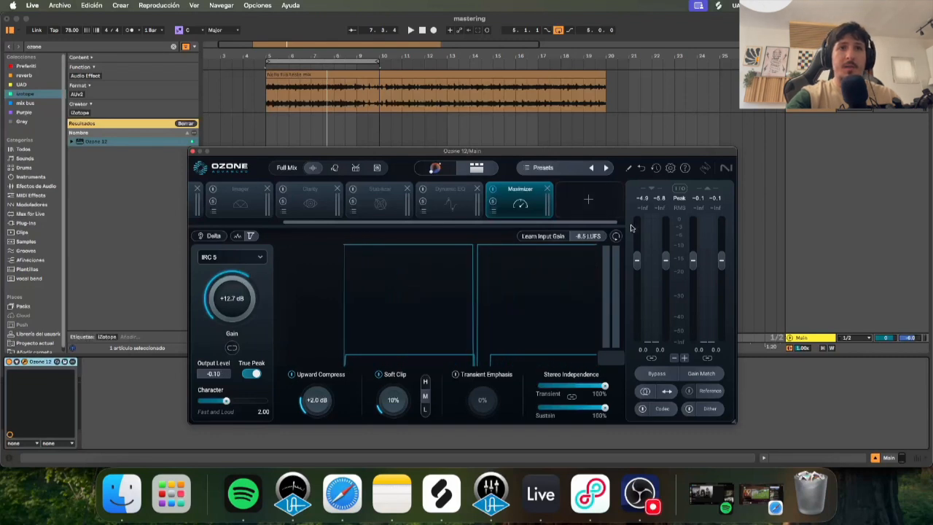
pyautogui.press('-')
pyautogui.click(589, 236)
pyautogui.write('-9')
pyautogui.press('Return')
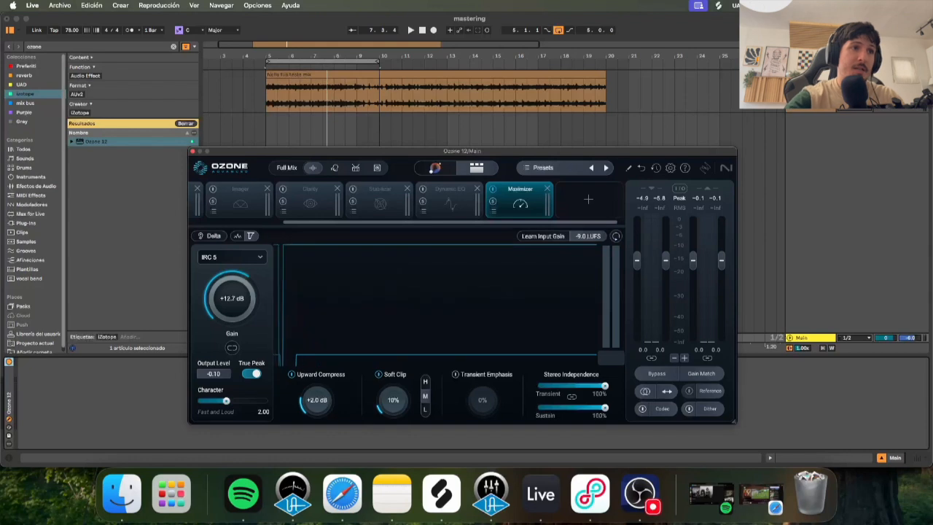
pyautogui.click(16, 391)
pyautogui.doubleClick(16, 391)
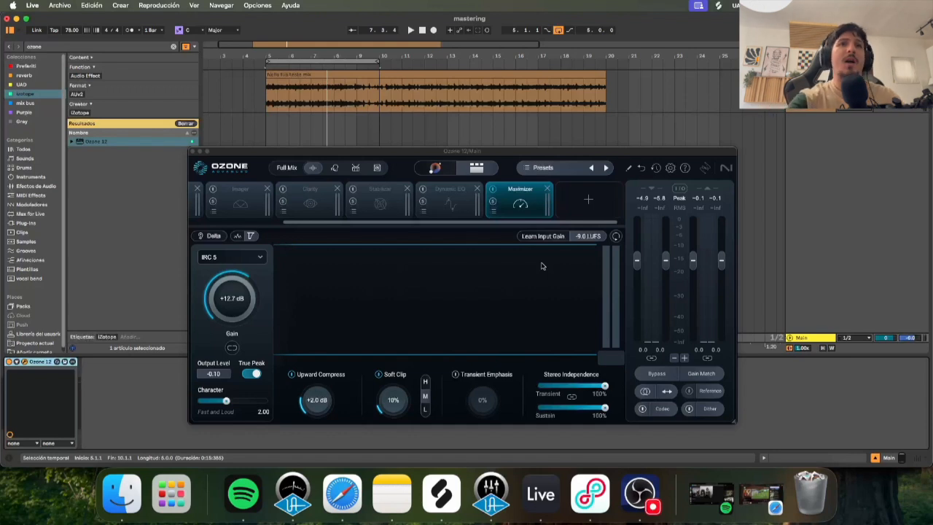
# - Learn the Maximizer's input gain while playing the mix from bar 5, with the Main track's Ozone 12 window in view
pyautogui.click(550, 237)
pyautogui.click(265, 112)
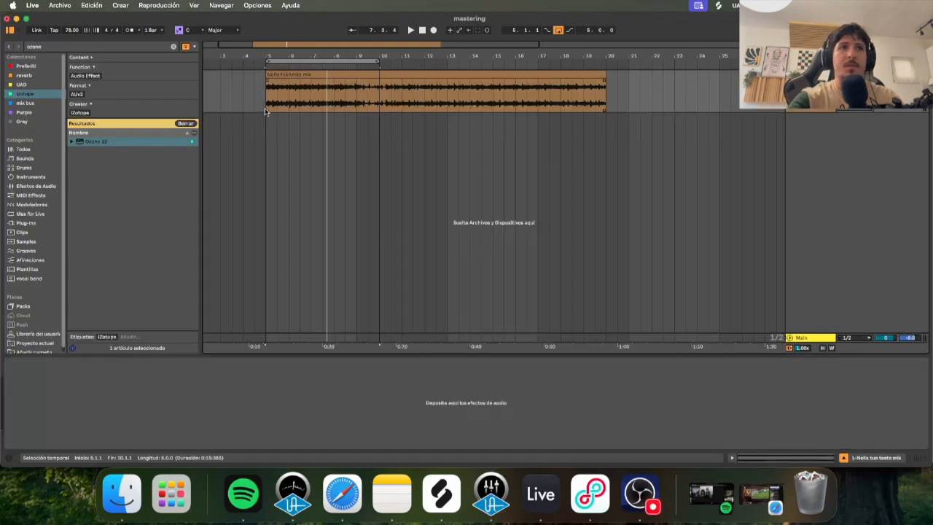
pyautogui.press('space')
pyautogui.click(815, 339)
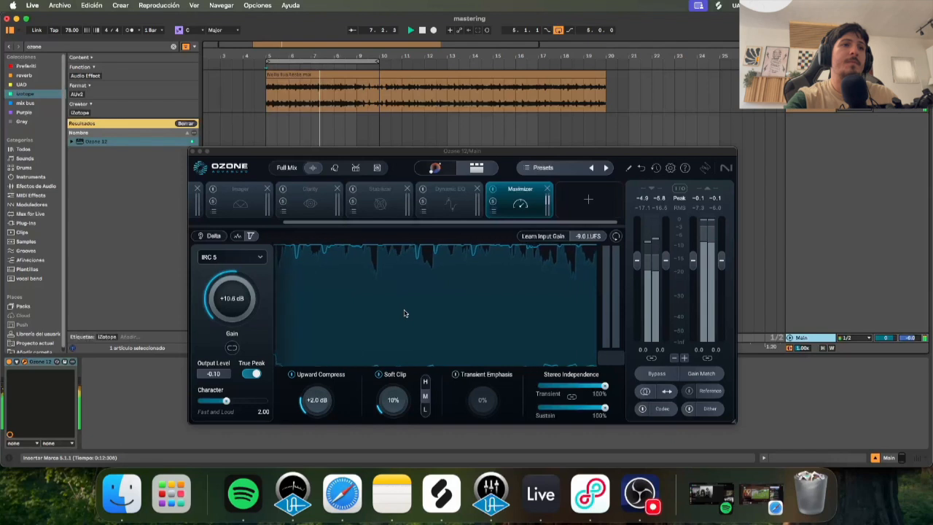
# - Stop playback and open the Equalizer 1 module
pyautogui.click(433, 415)
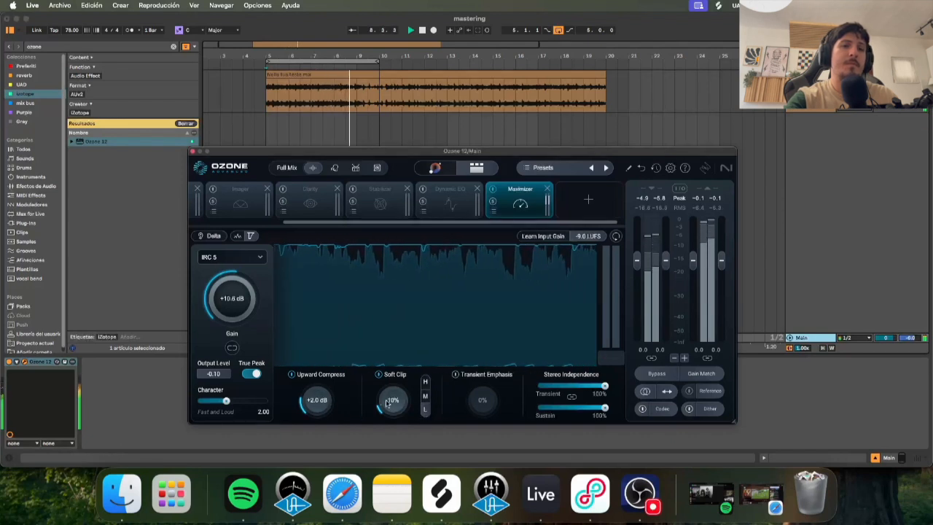
pyautogui.hscroll(-3, 305, 207)
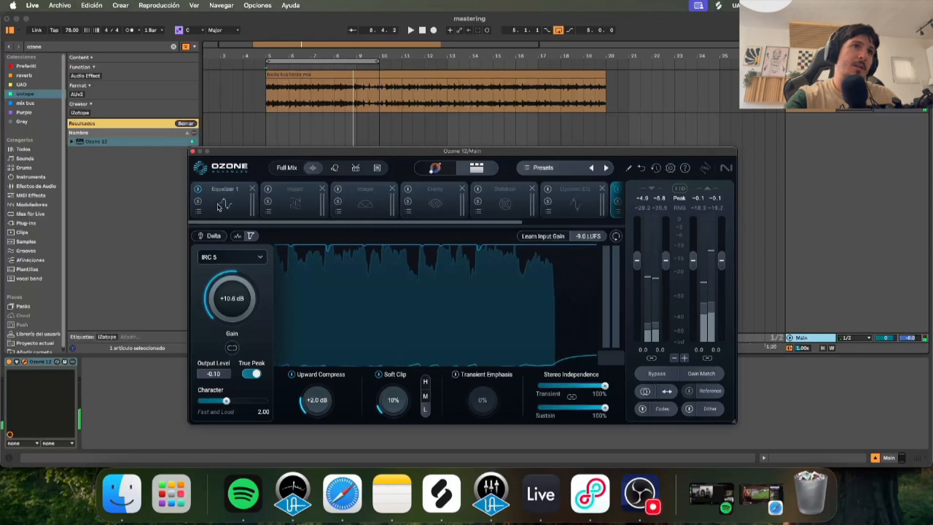
pyautogui.click(222, 204)
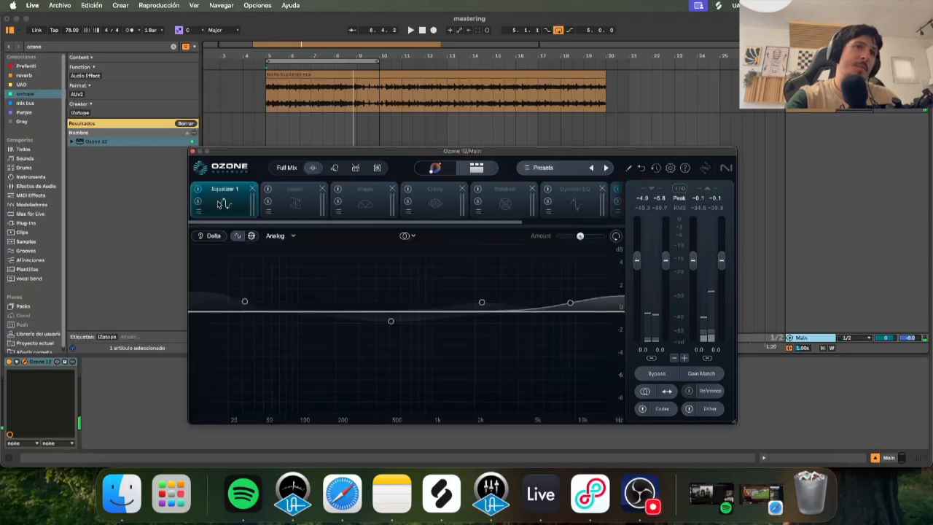
# - During playback, re-enable Equalizer 1's low shelf band and set it to about 0.5 dB at 34 Hz
pyautogui.click(246, 301)
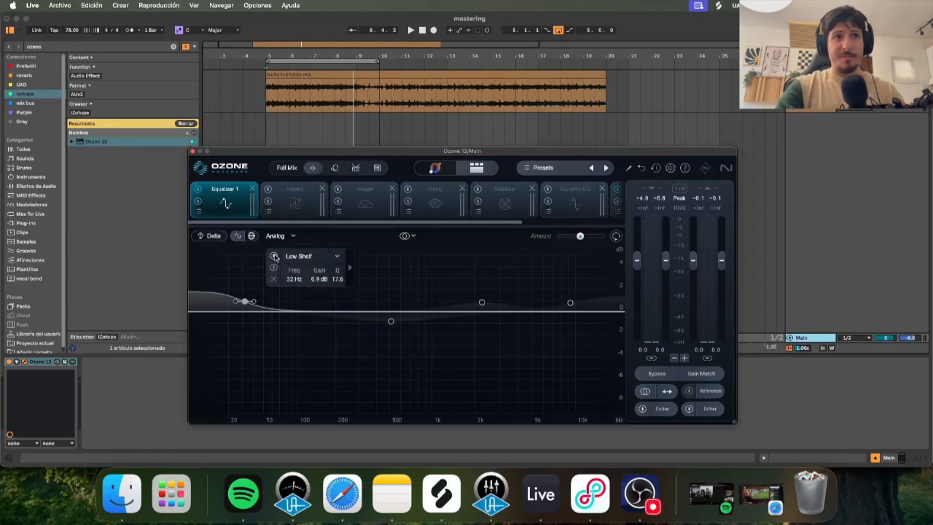
pyautogui.press('space')
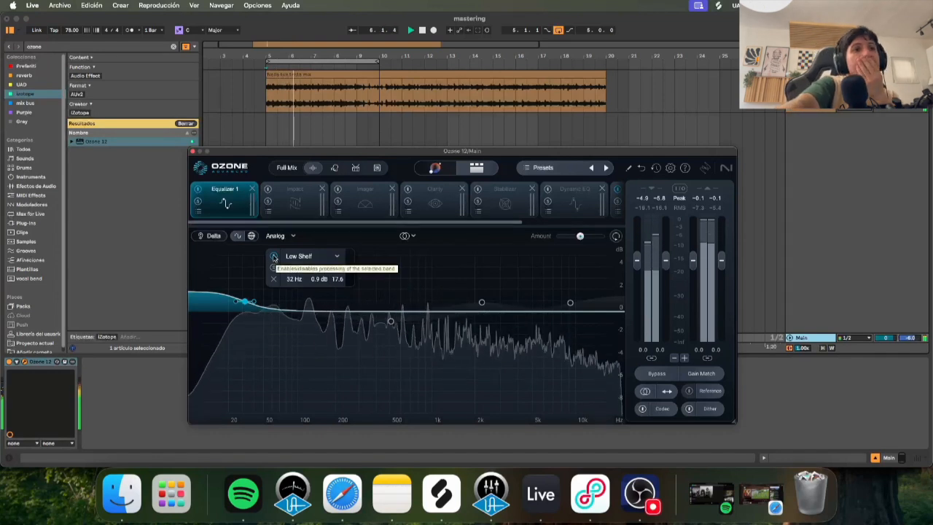
pyautogui.click(274, 256)
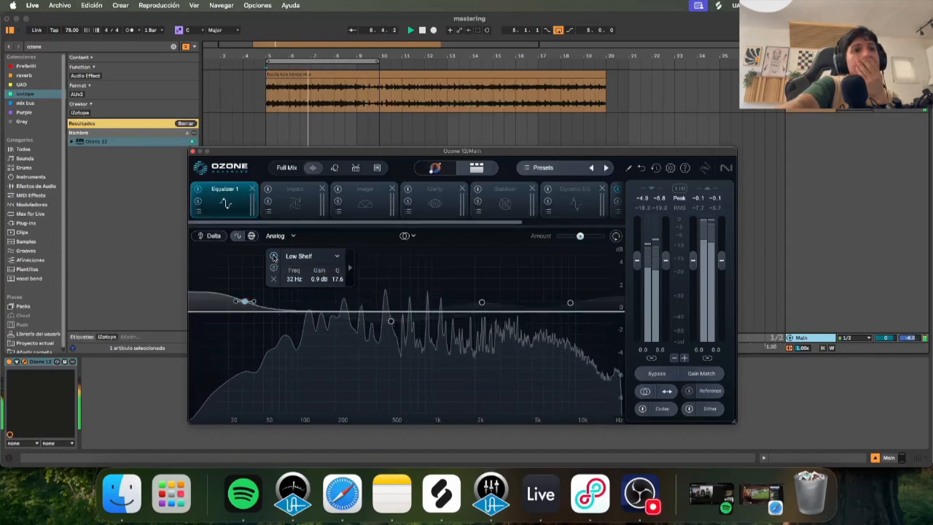
pyautogui.click(274, 257)
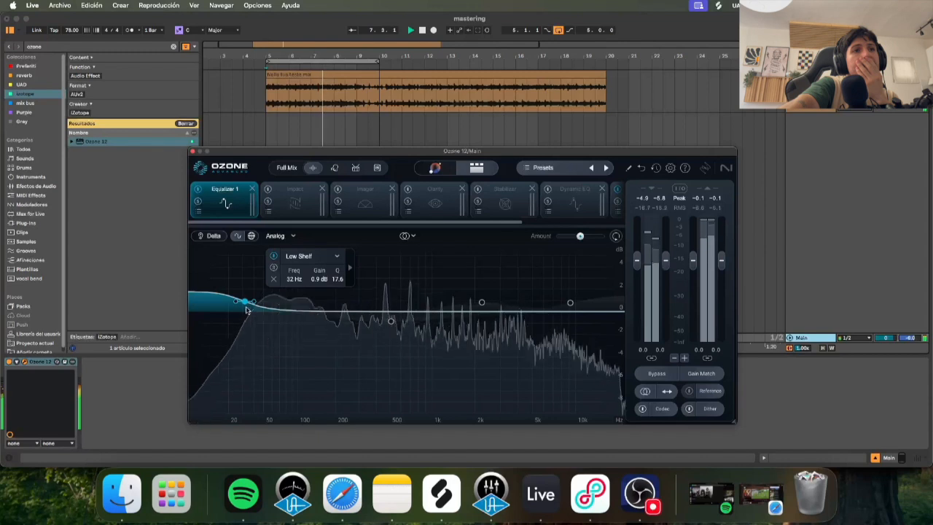
pyautogui.moveTo(245, 303); pyautogui.dragTo(245, 305)
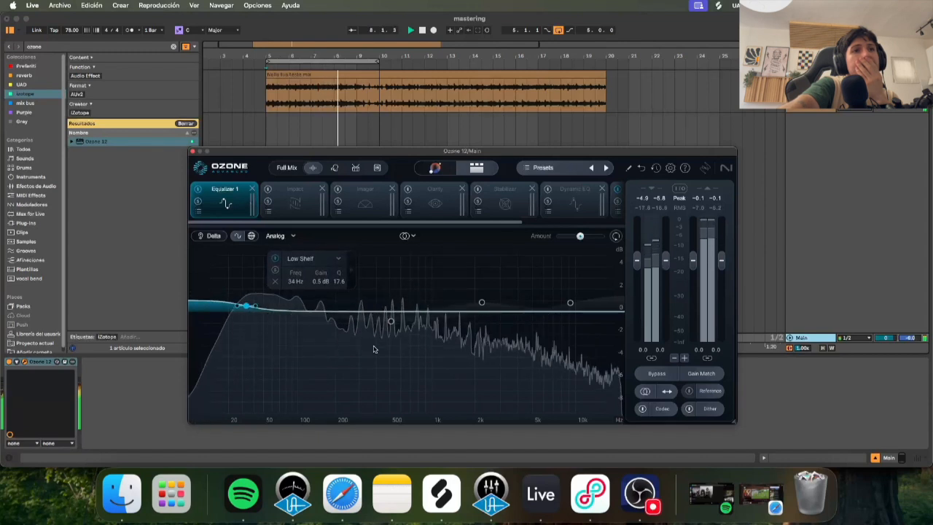
# - Re-enable the other three Equalizer 1 bands at about -0.6 dB near 504 Hz, 0.6 dB near 2215 Hz and 0.6 dB near 9310 Hz
pyautogui.click(390, 322)
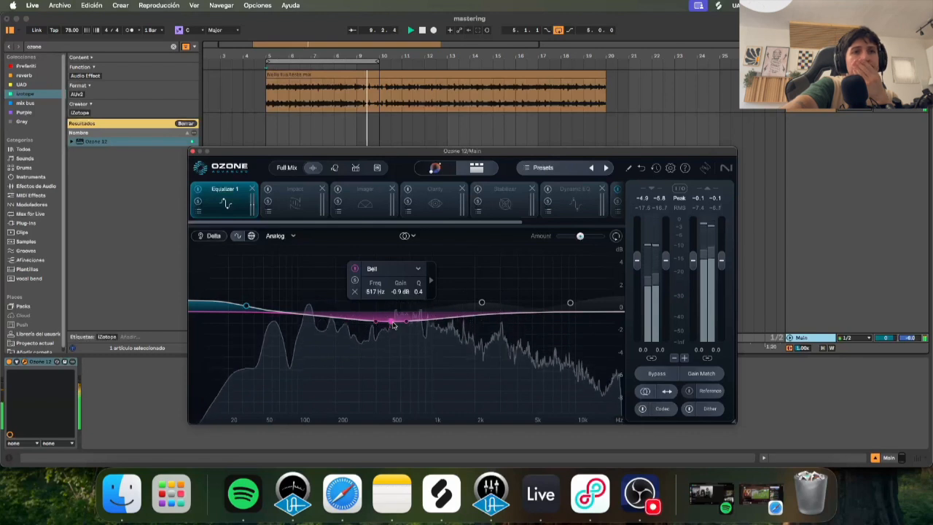
pyautogui.moveTo(391, 323); pyautogui.dragTo(393, 317)
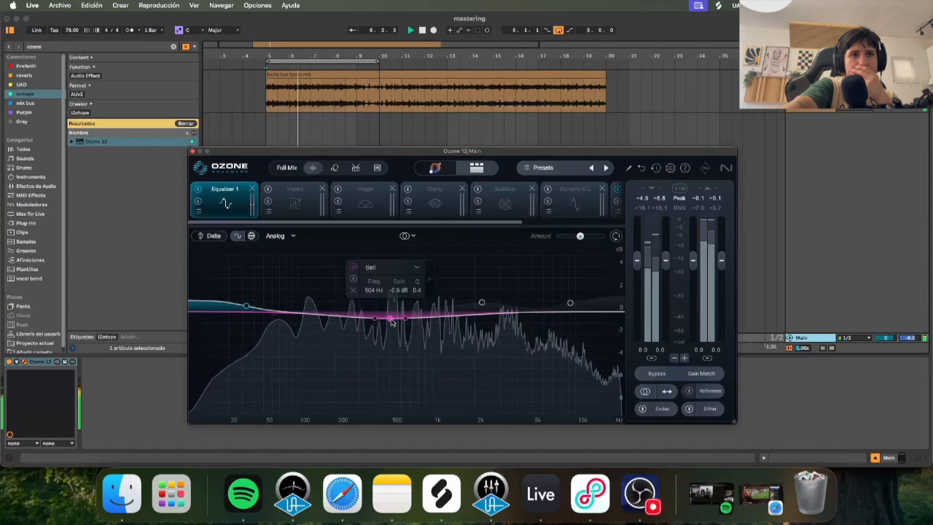
pyautogui.click(481, 303)
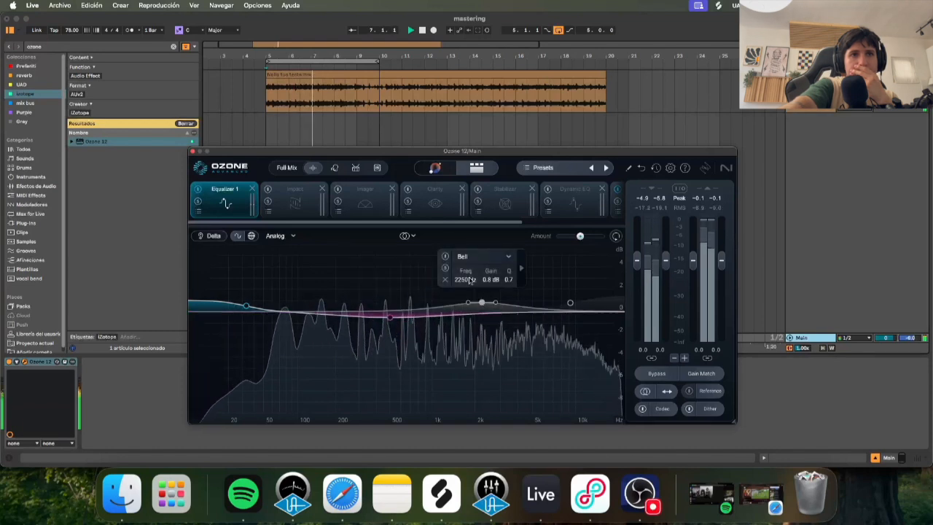
pyautogui.moveTo(481, 304); pyautogui.dragTo(482, 307)
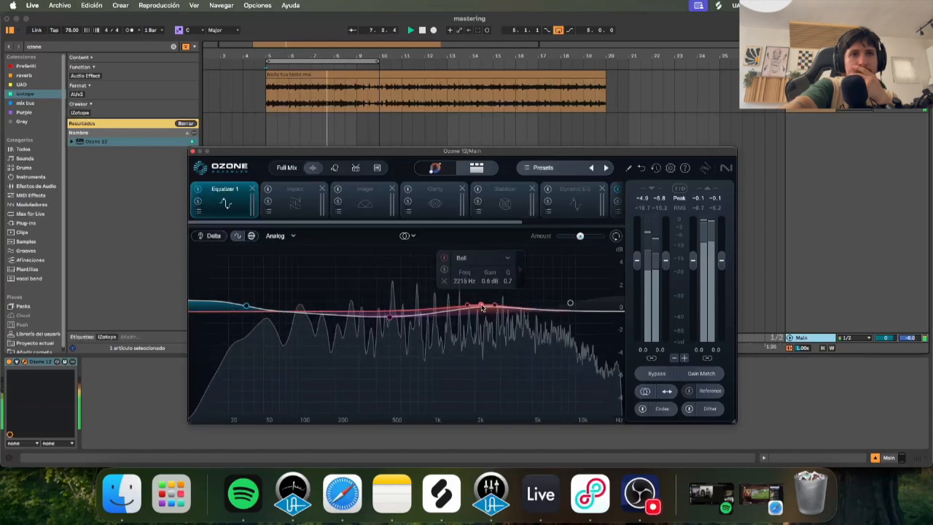
pyautogui.click(570, 302)
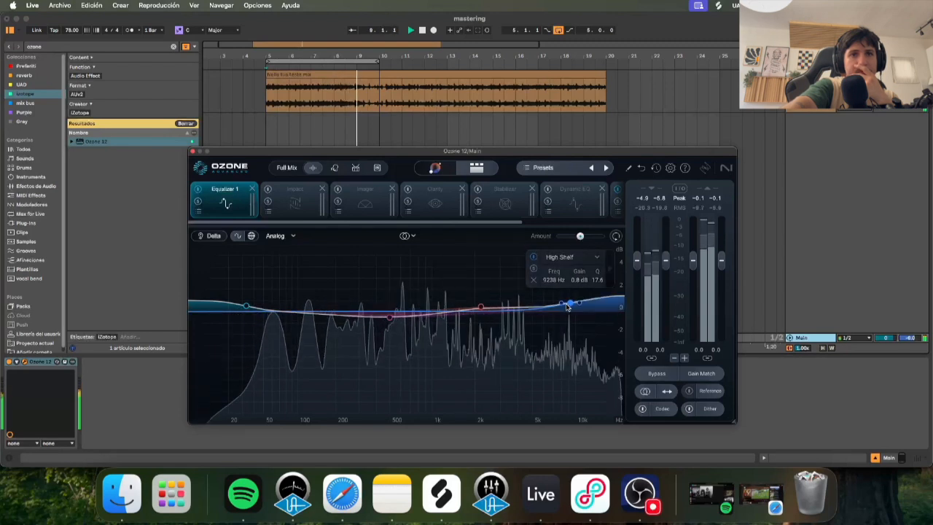
pyautogui.moveTo(570, 303); pyautogui.dragTo(567, 306)
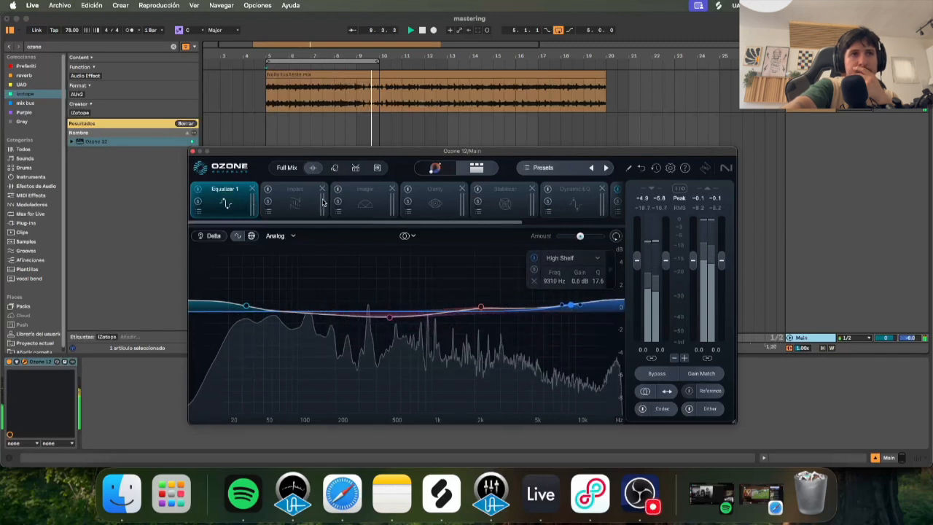
# - With the mix playing, enable the Impact module with learned crossovers and reduce its Amount to just over a quarter
pyautogui.click(299, 195)
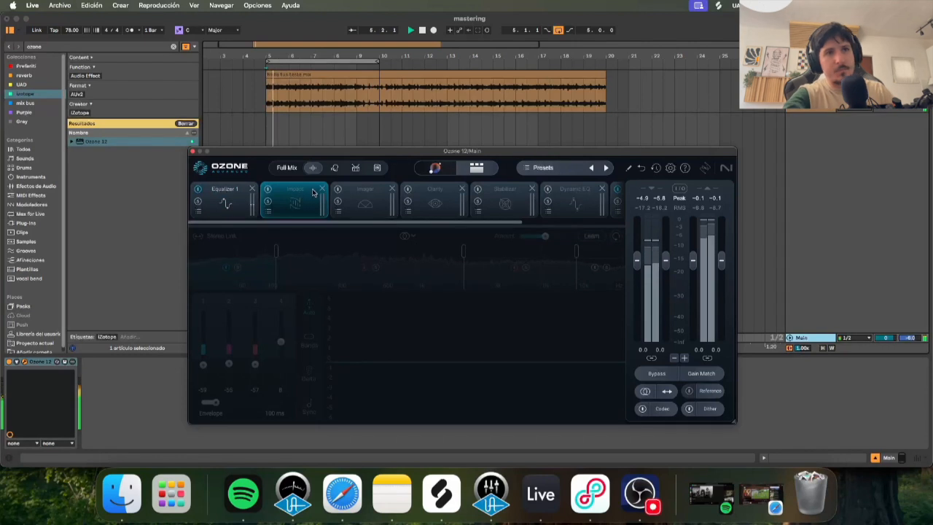
pyautogui.click(268, 189)
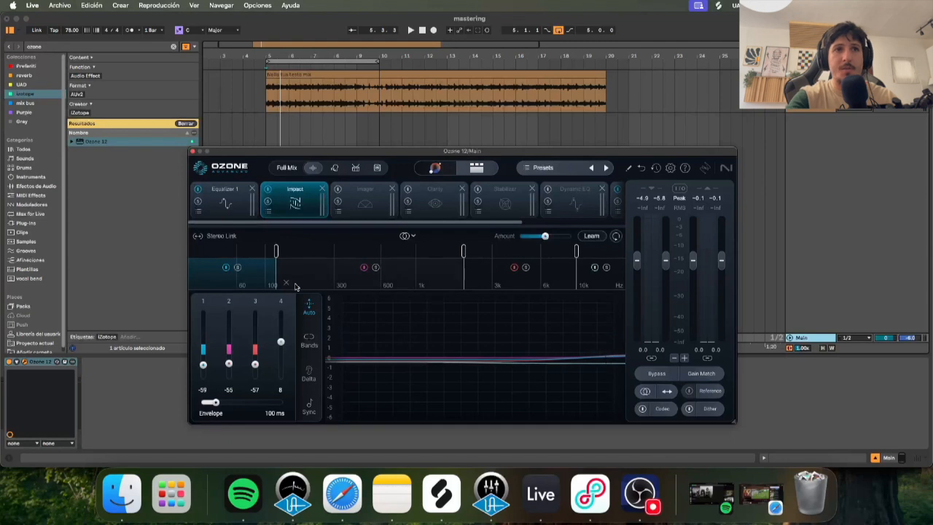
pyautogui.press('space')
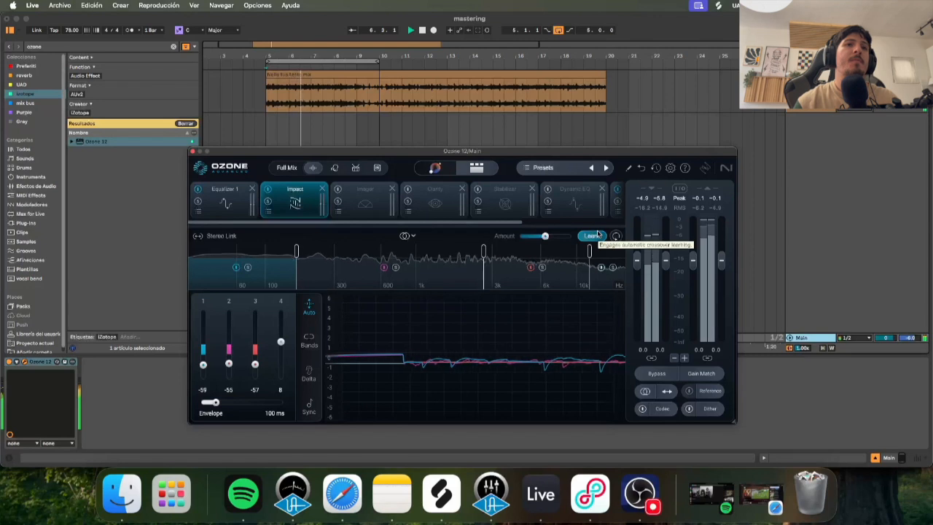
pyautogui.click(594, 236)
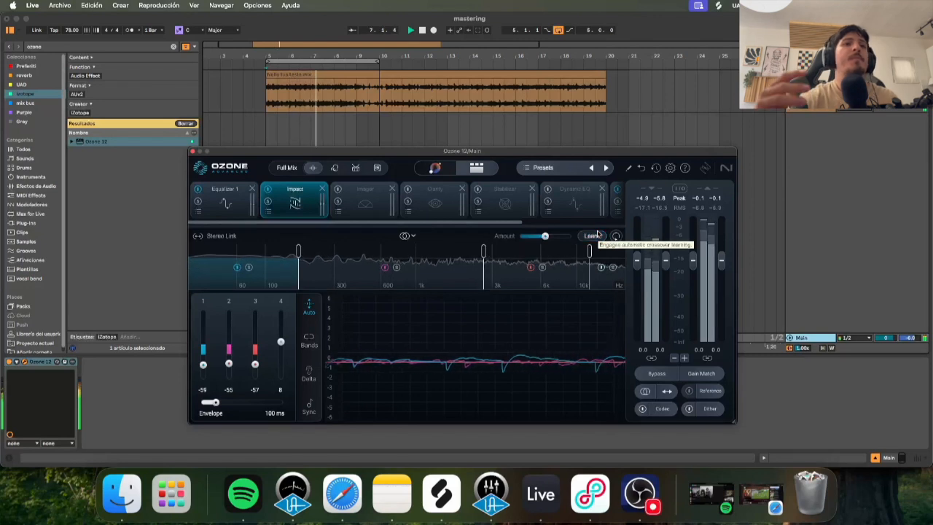
pyautogui.moveTo(545, 235); pyautogui.dragTo(519, 236)
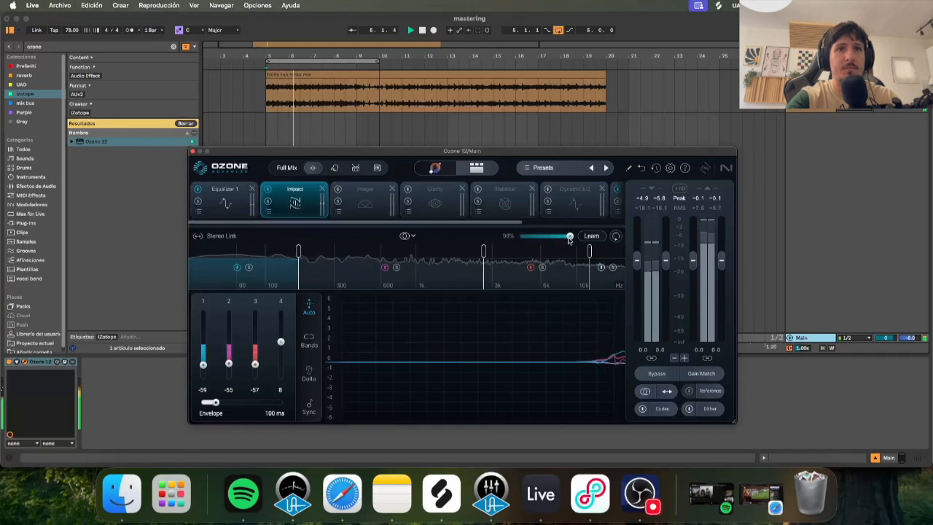
pyautogui.moveTo(569, 239); pyautogui.dragTo(532, 241)
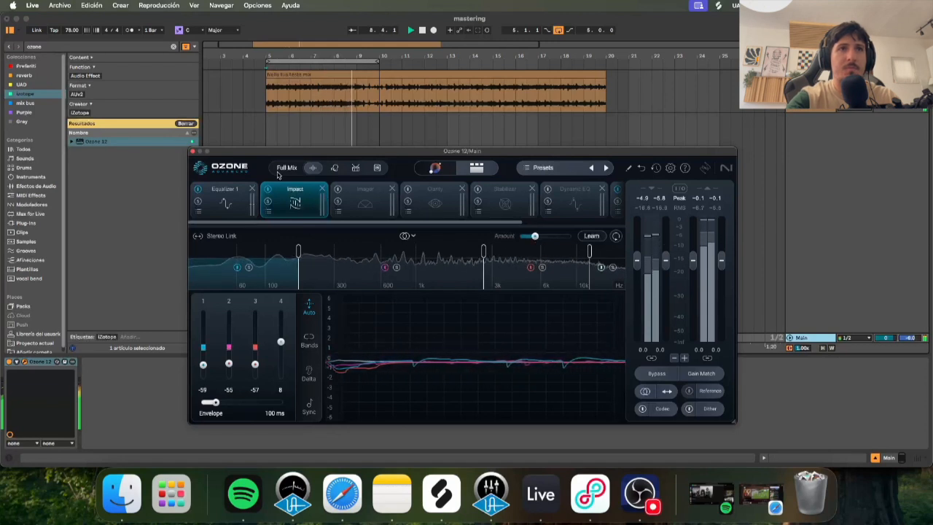
# - Enable the Imager with learned crossovers, using maximum Amount and a width of 0 for all four bands
pyautogui.click(341, 198)
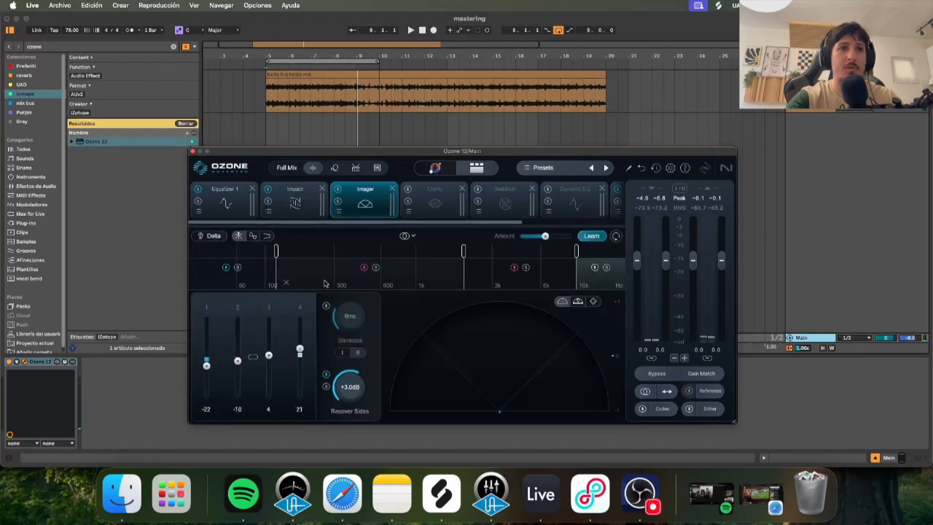
pyautogui.press('space')
pyautogui.moveTo(546, 236); pyautogui.dragTo(597, 232)
pyautogui.doubleClick(269, 356)
pyautogui.doubleClick(299, 351)
pyautogui.doubleClick(236, 360)
pyautogui.doubleClick(206, 362)
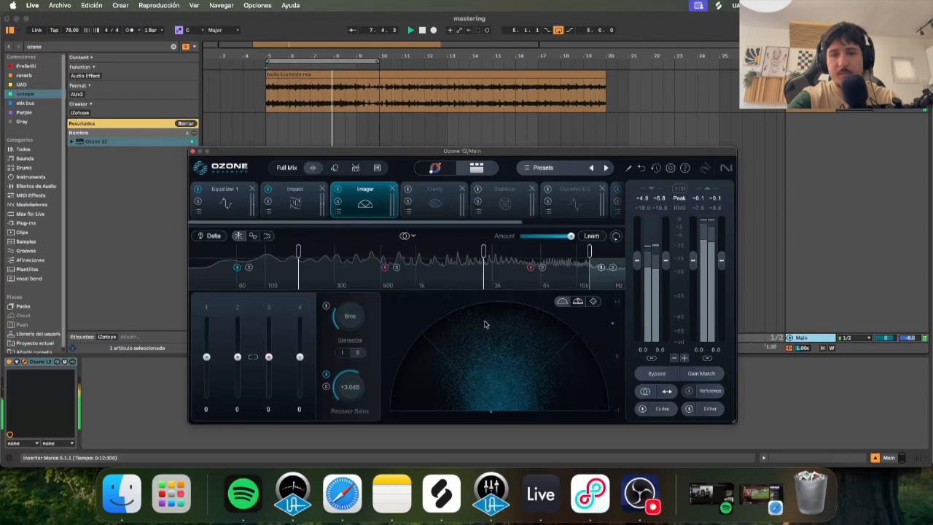
pyautogui.press('space')
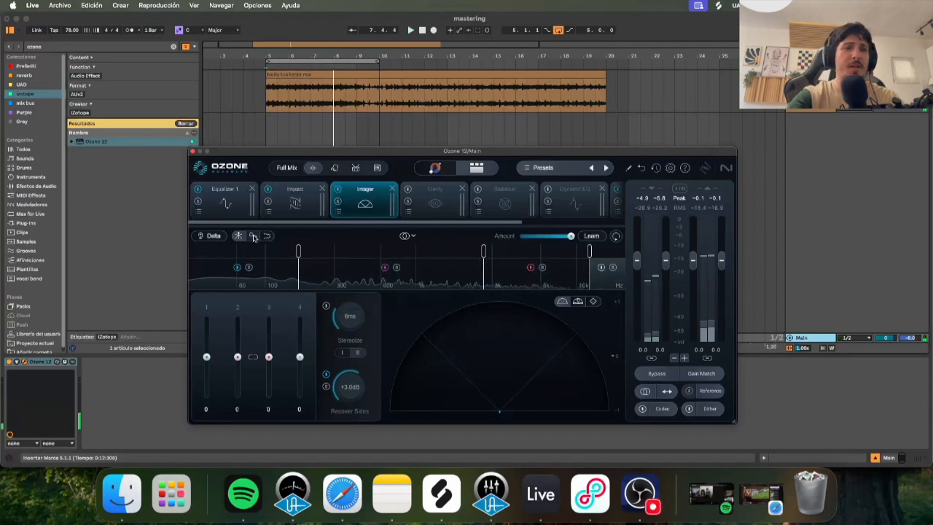
# - Show the Imager's correlation trace, and try band 1's width at -100 before resetting it to 0
pyautogui.click(253, 236)
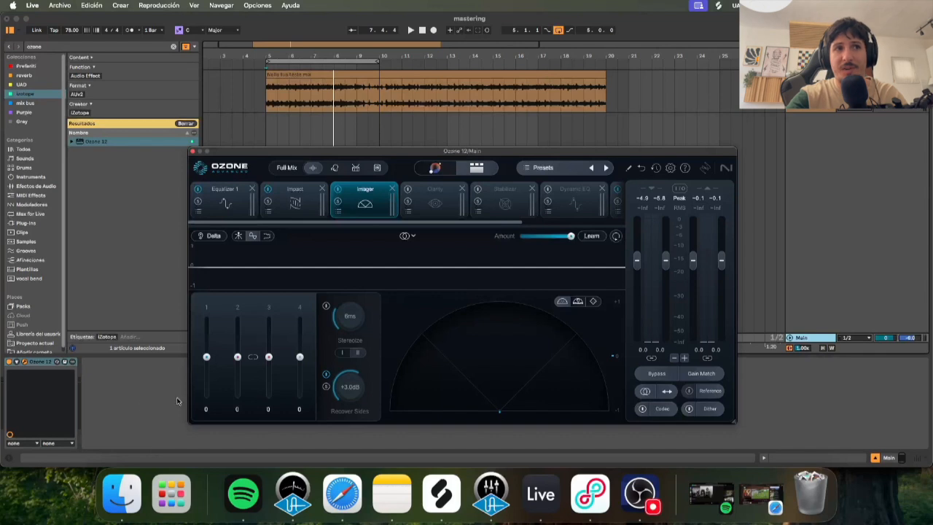
pyautogui.moveTo(207, 361); pyautogui.dragTo(206, 397)
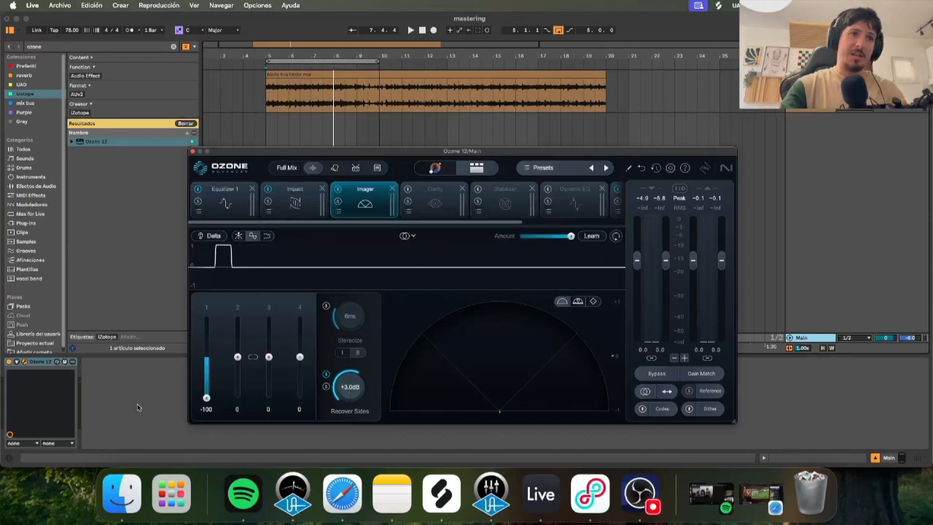
pyautogui.doubleClick(207, 400)
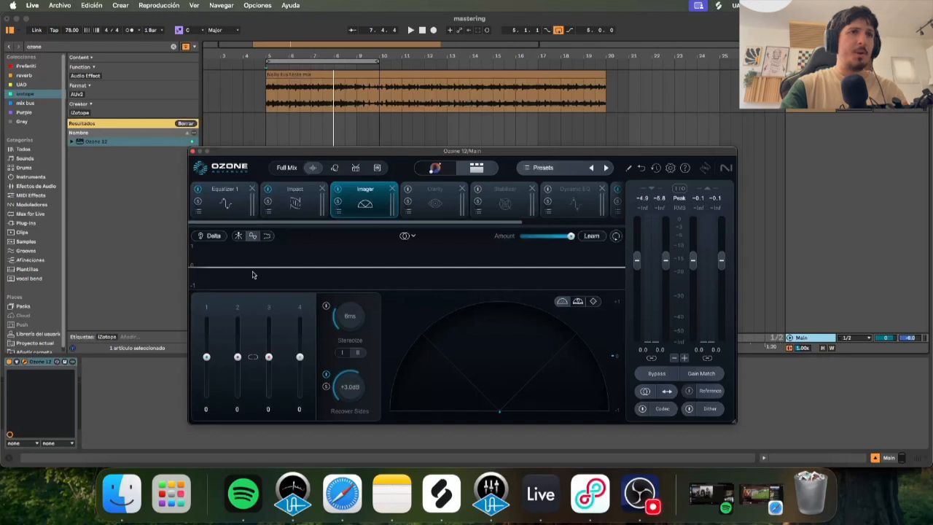
# - Play the mix from bar 5 and check the correlation trace in the Main track's Imager
pyautogui.click(265, 95)
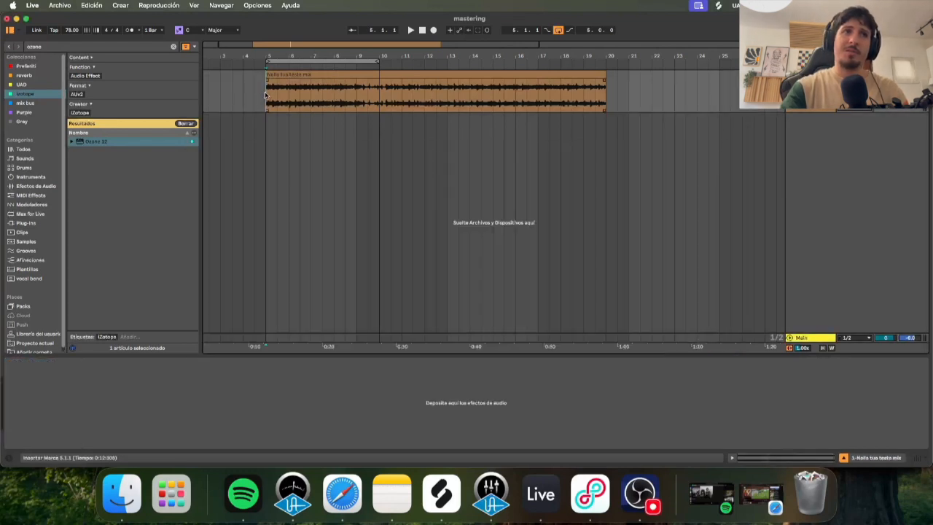
pyautogui.press('space')
pyautogui.click(803, 337)
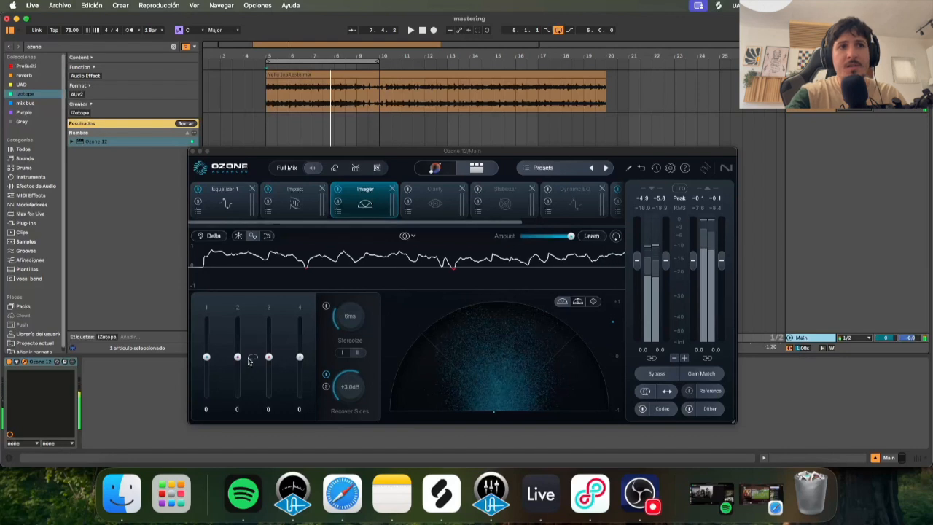
# - Link the Imager's four bands, set their width to -10 and play the mix
pyautogui.click(254, 357)
pyautogui.moveTo(268, 357); pyautogui.dragTo(268, 359)
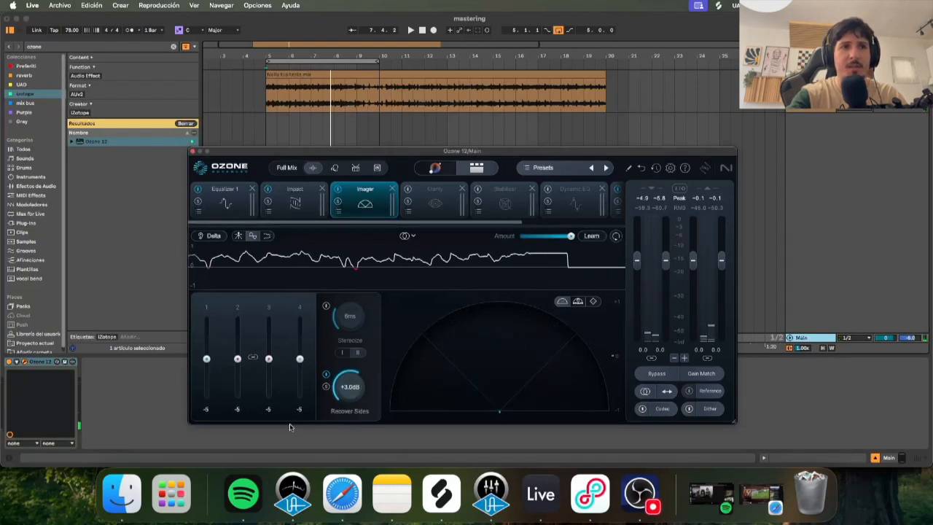
pyautogui.doubleClick(301, 412)
pyautogui.write('-10')
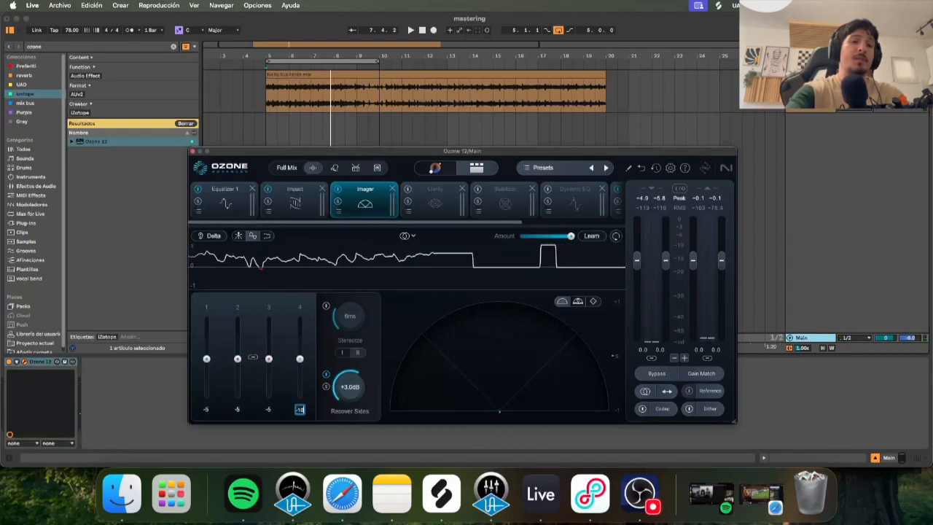
pyautogui.press('Return')
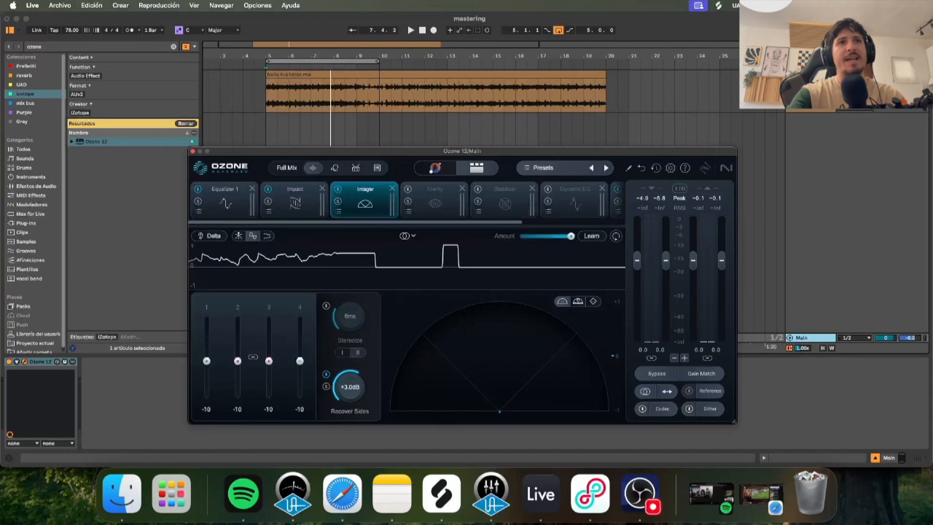
pyautogui.press('space')
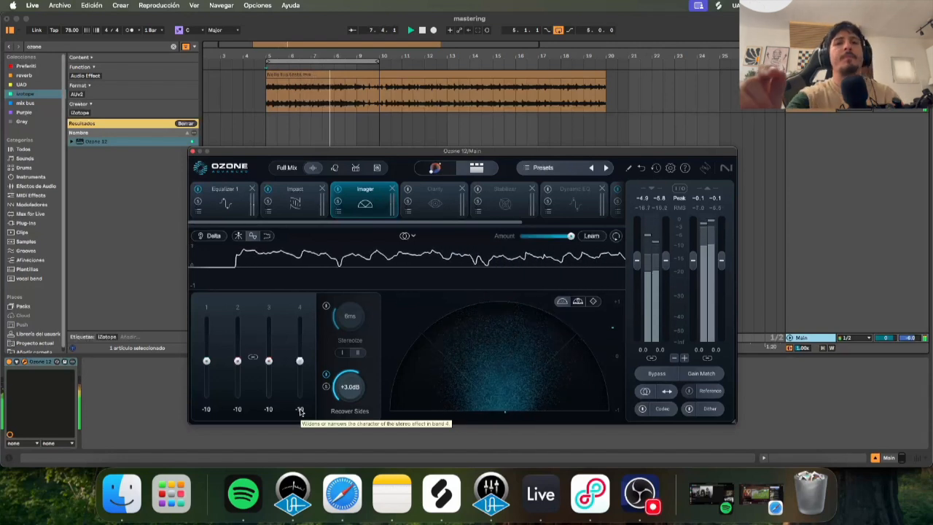
# - Enable the Clarity module, reset its Amount to 0 and raise it to 12% while the mix plays
pyautogui.click(409, 191)
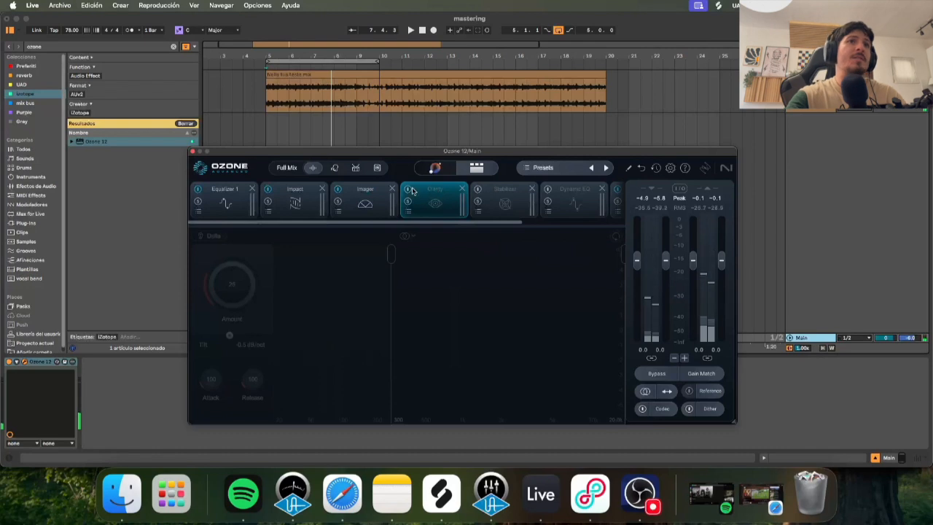
pyautogui.moveTo(246, 284); pyautogui.dragTo(245, 356)
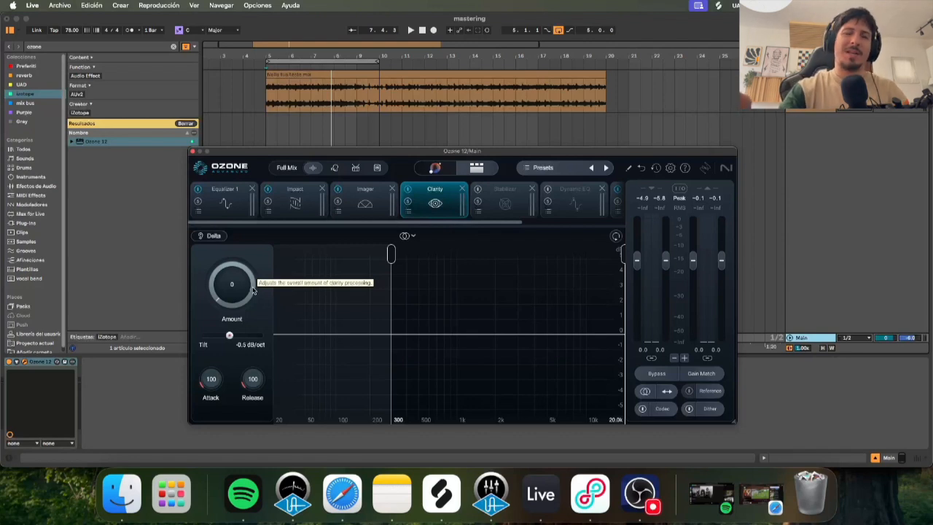
pyautogui.press('space')
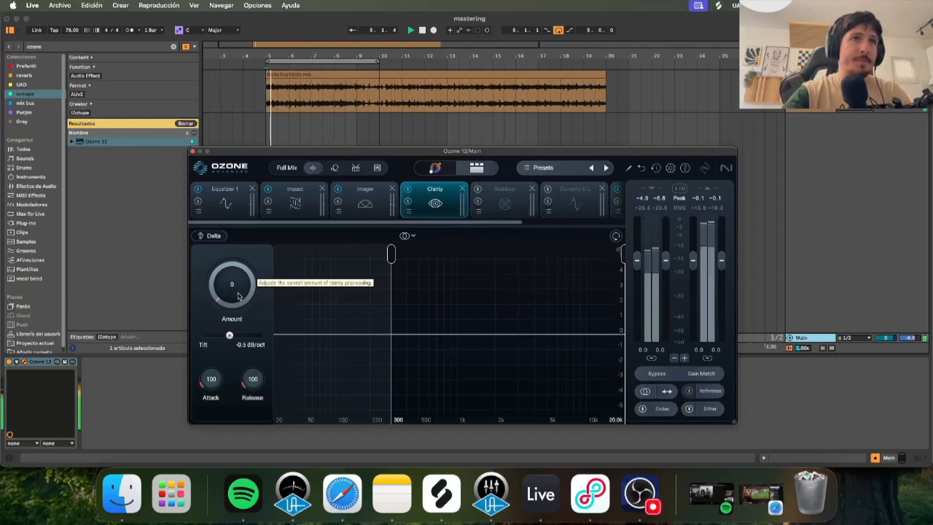
pyautogui.moveTo(237, 295); pyautogui.dragTo(241, 291)
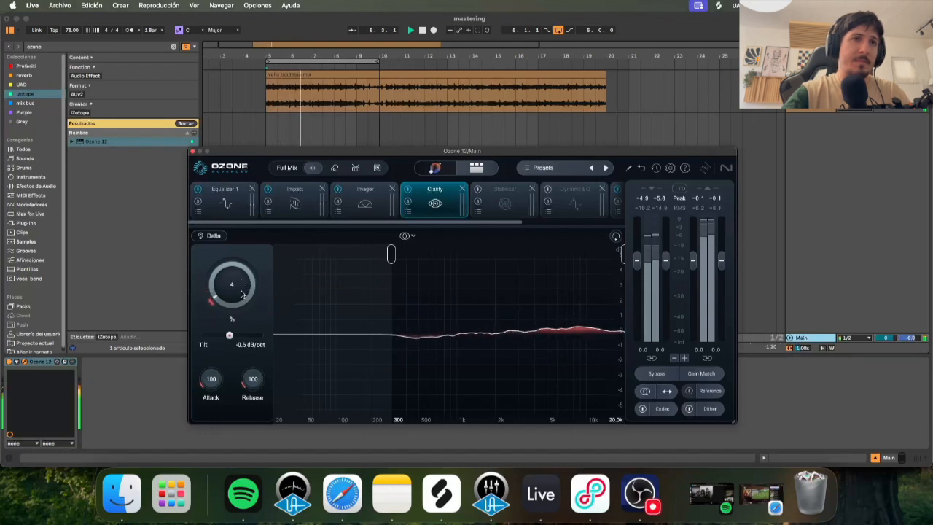
pyautogui.moveTo(241, 292)
pyautogui.mouseDown()
pyautogui.moveTo(241, 275)
pyautogui.moveTo(246, 291)
pyautogui.mouseUp()
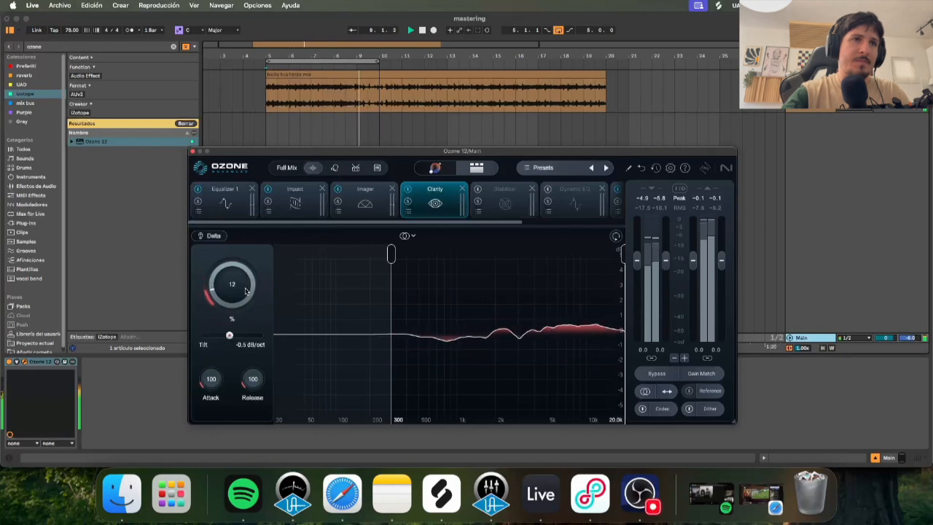
# - Enable the Stabilizer module, reset its Amount to 0 and raise it to 10% while the mix plays
pyautogui.click(480, 194)
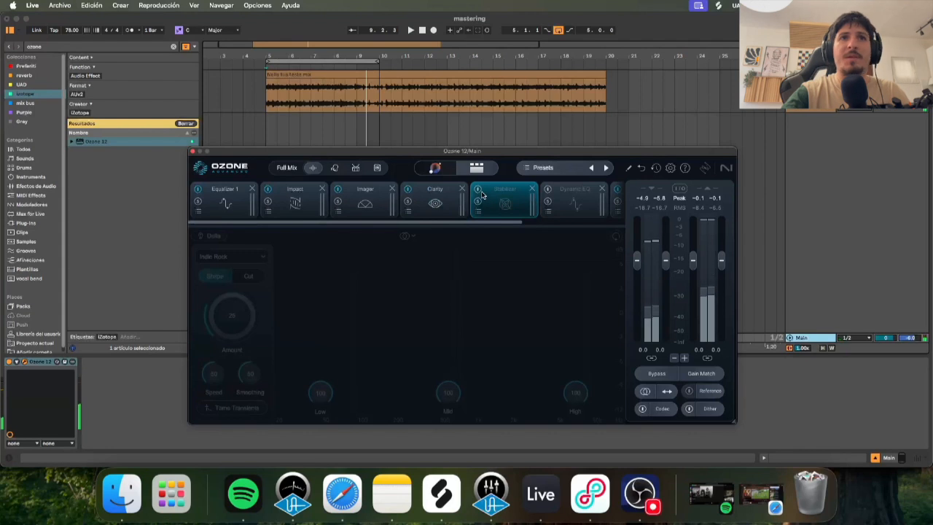
pyautogui.click(478, 190)
pyautogui.moveTo(234, 322)
pyautogui.mouseDown()
pyautogui.moveTo(232, 348)
pyautogui.moveTo(235, 333)
pyautogui.mouseUp()
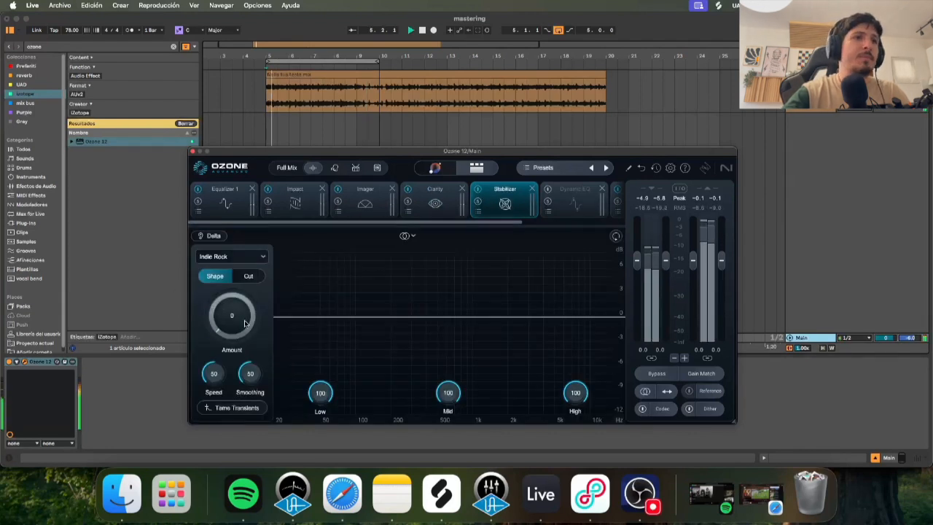
pyautogui.moveTo(247, 325)
pyautogui.mouseDown()
pyautogui.moveTo(243, 303)
pyautogui.moveTo(243, 311)
pyautogui.mouseUp()
pyautogui.moveTo(244, 312); pyautogui.dragTo(245, 314)
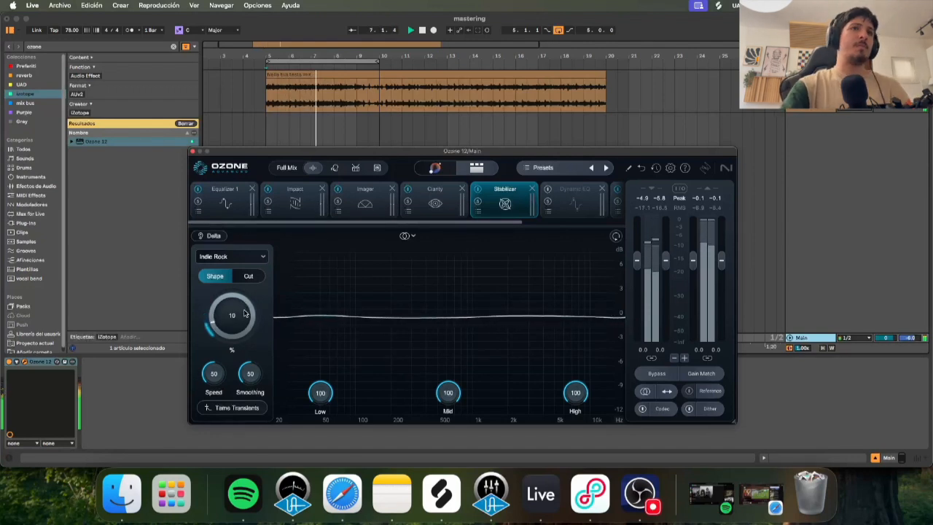
# - Enable the Dynamic EQ module and bypass its treble shelf and both bell bands
pyautogui.click(569, 200)
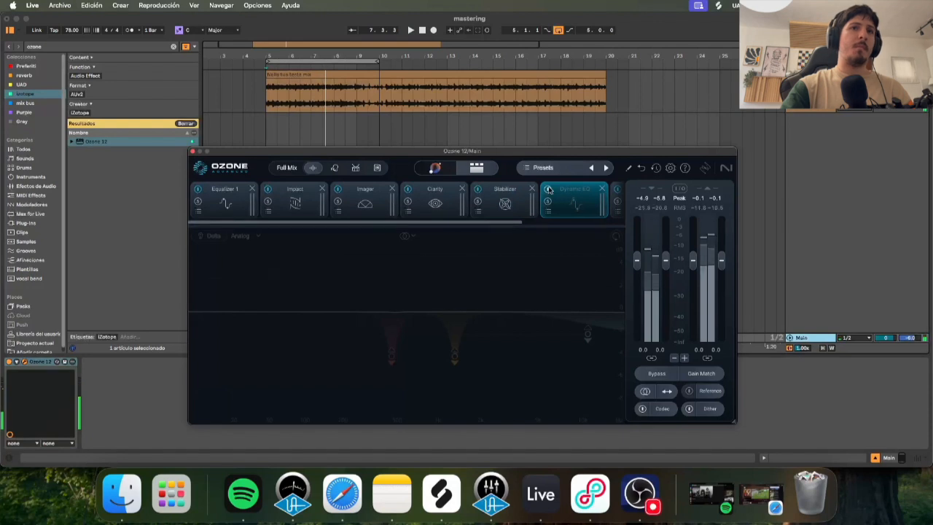
pyautogui.click(548, 189)
pyautogui.click(588, 334)
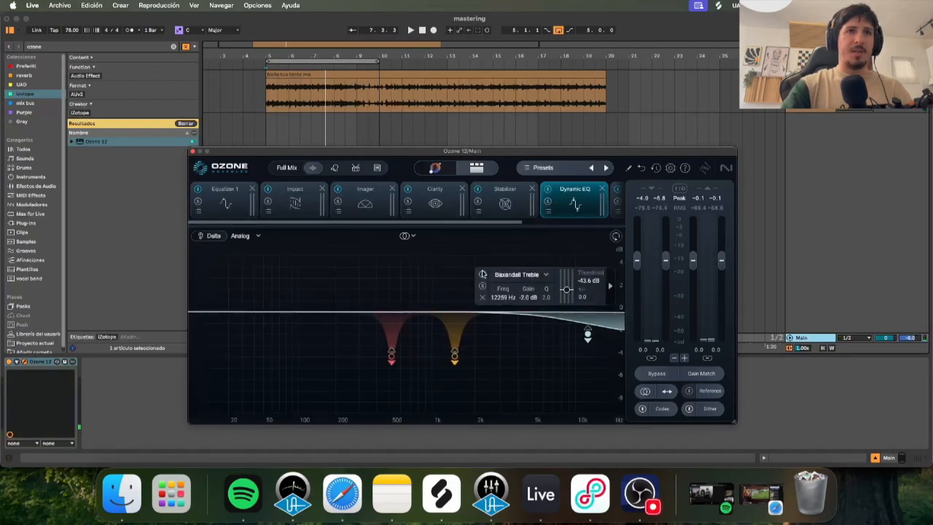
pyautogui.click(454, 356)
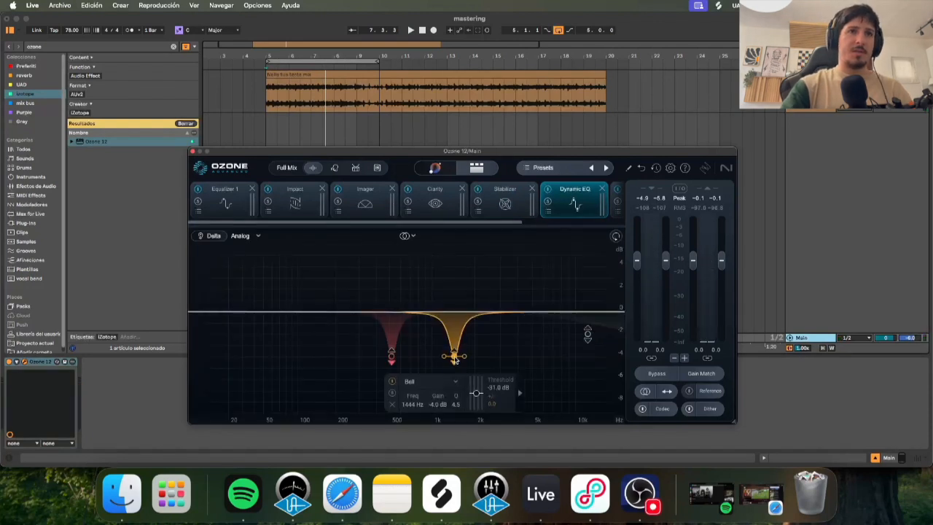
pyautogui.click(392, 358)
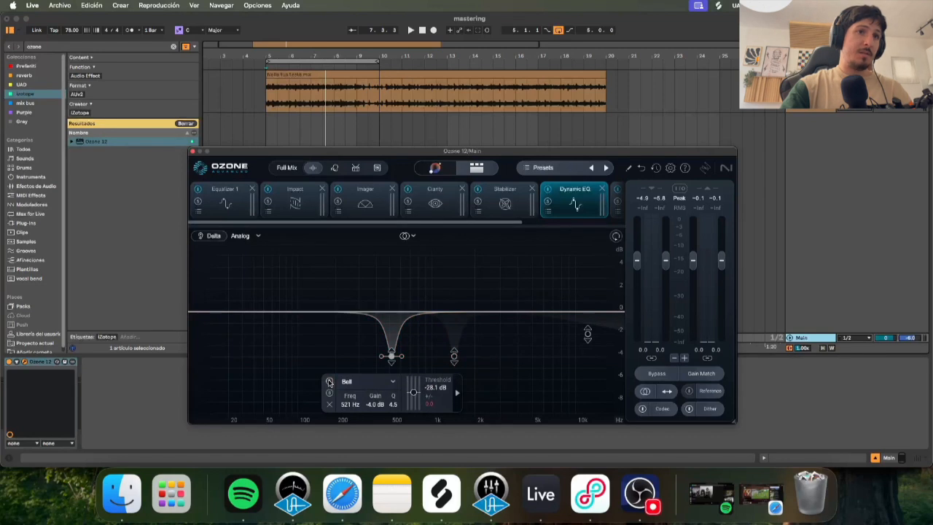
# - Compare the Dynamic EQ bands on and off during playback, re-enable all three, and set the upper bell to 1427 Hz at -2.0 dB
pyautogui.press('space')
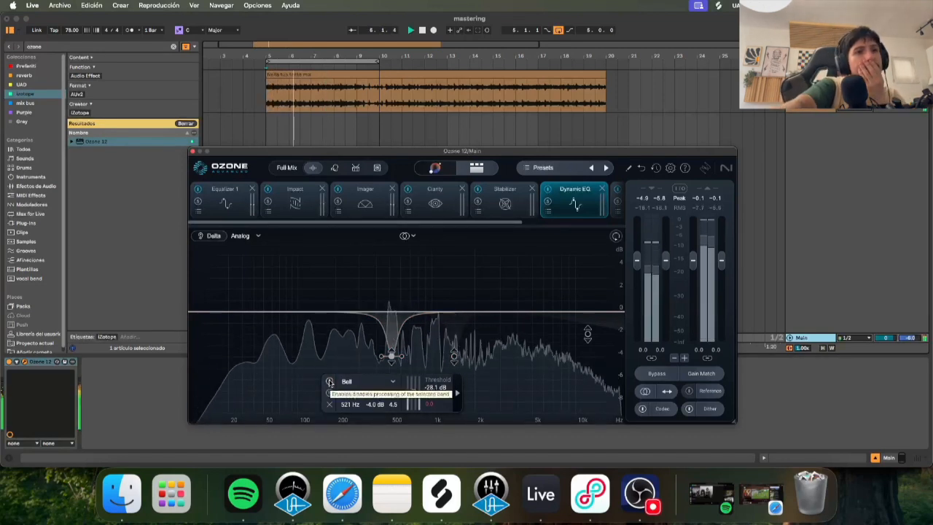
pyautogui.click(329, 382)
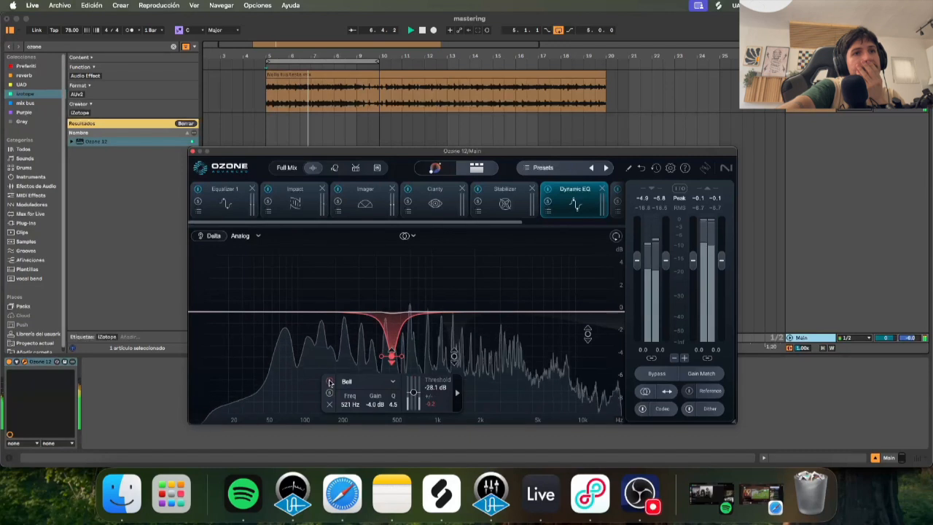
pyautogui.click(329, 382)
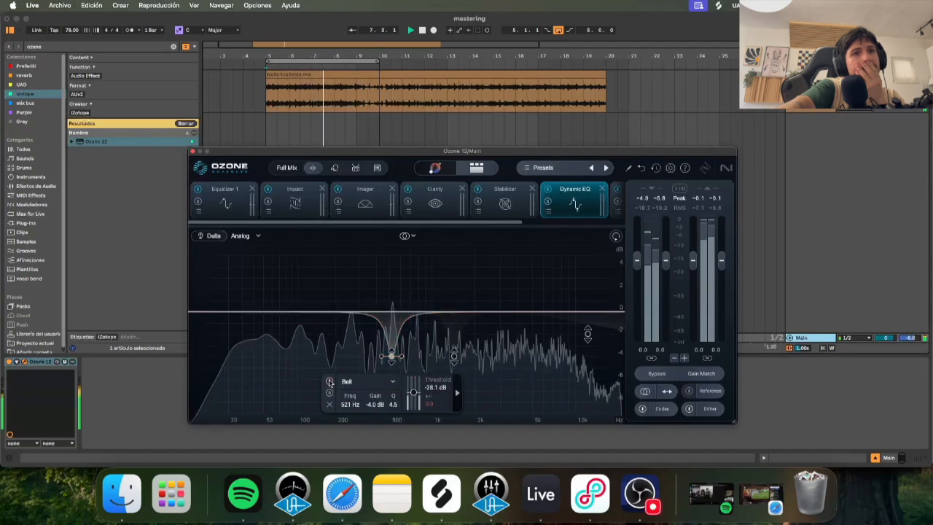
pyautogui.click(454, 355)
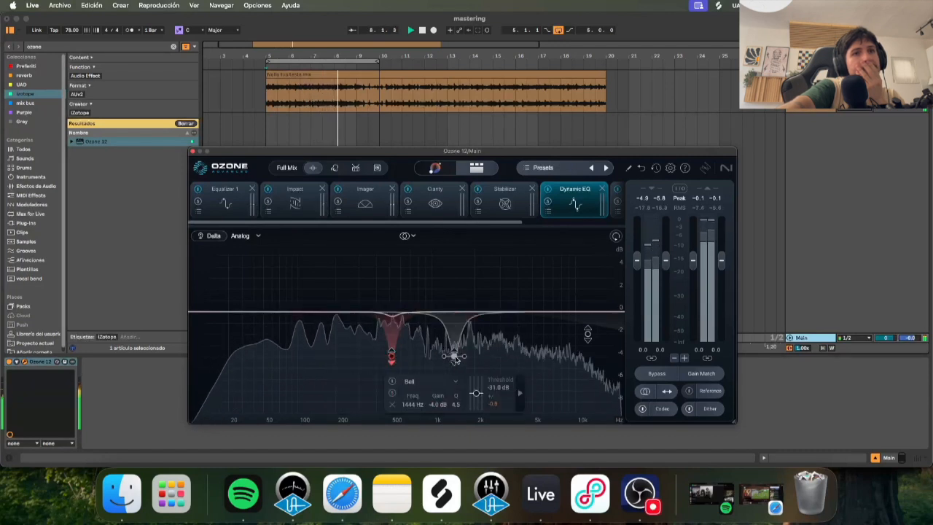
pyautogui.click(393, 382)
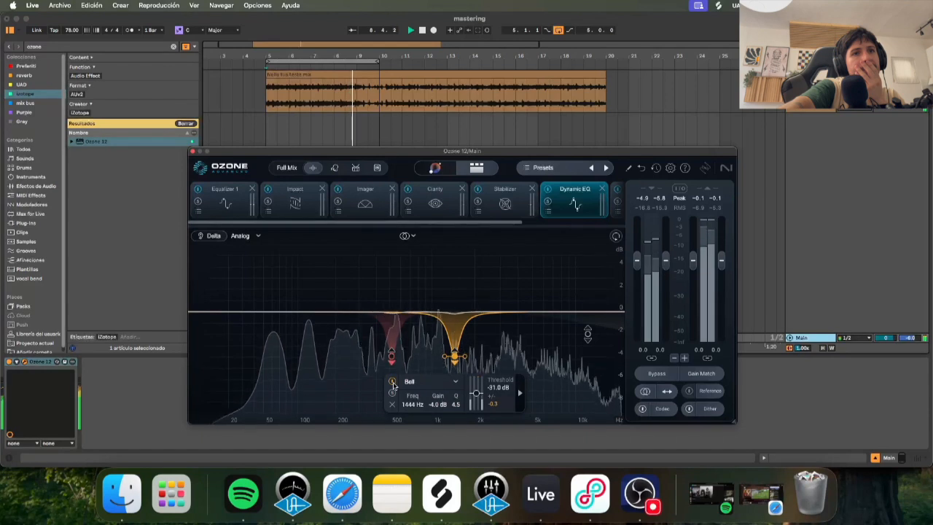
pyautogui.click(392, 381)
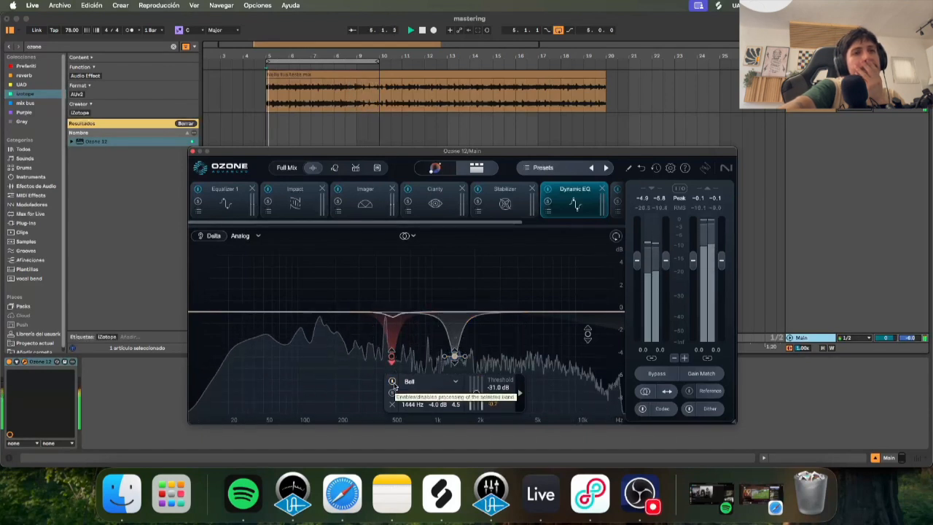
pyautogui.click(393, 382)
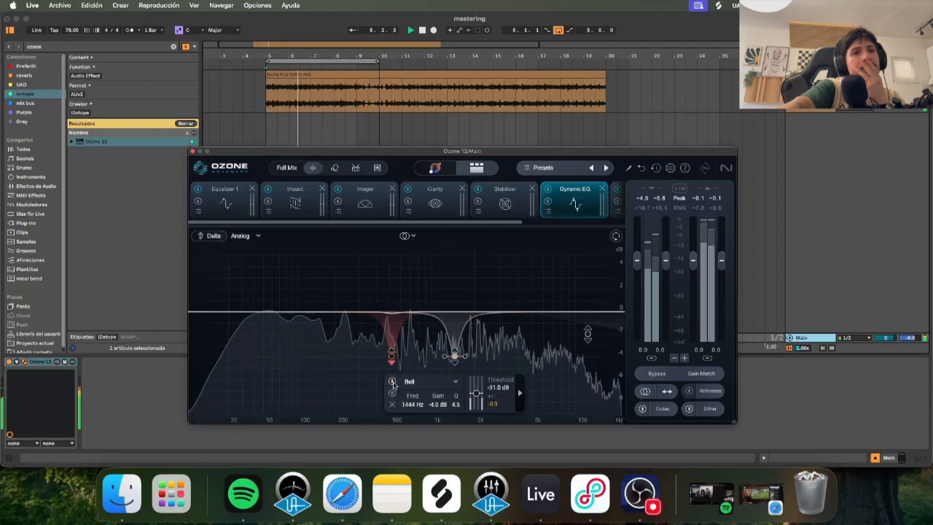
pyautogui.click(587, 332)
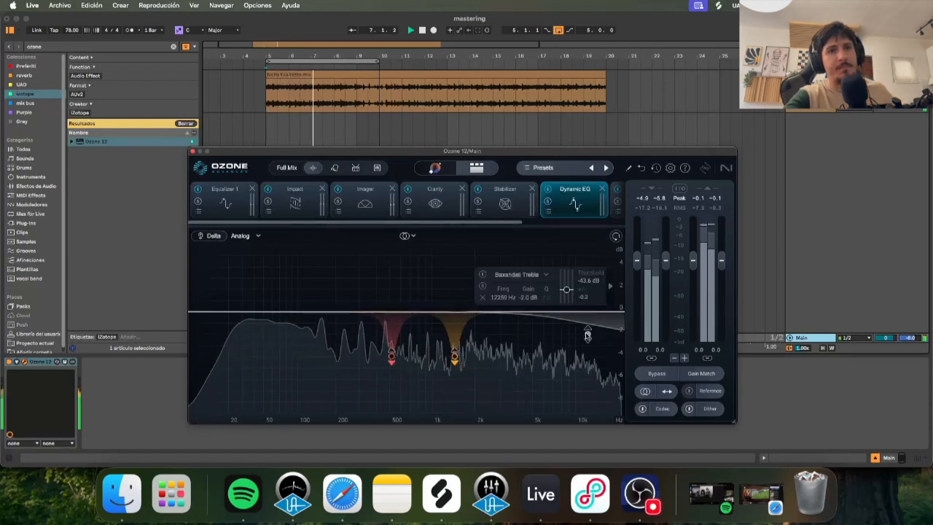
pyautogui.click(454, 358)
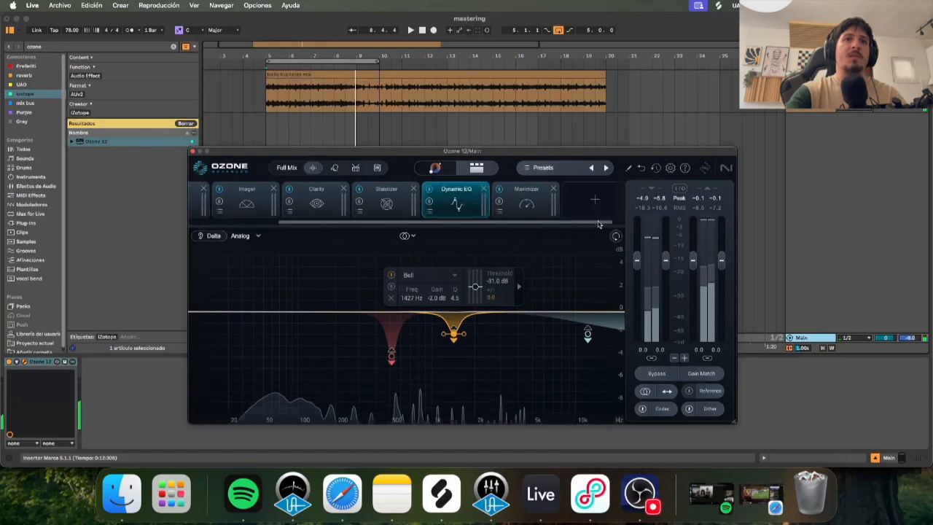
# - Add an Exciter module to the chain and move it before the Maximizer
pyautogui.click(577, 199)
pyautogui.click(500, 316)
pyautogui.moveTo(513, 204); pyautogui.dragTo(438, 205)
# - Split the Exciter into four bands with oversampling on, and play the mix so it learns the crossover points
pyautogui.click(431, 251)
pyautogui.click(481, 251)
pyautogui.click(512, 251)
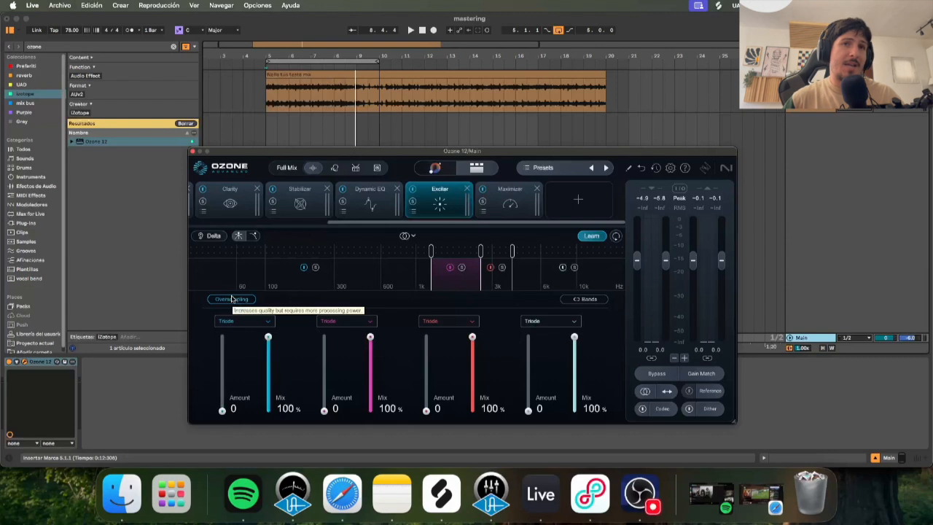
pyautogui.click(231, 299)
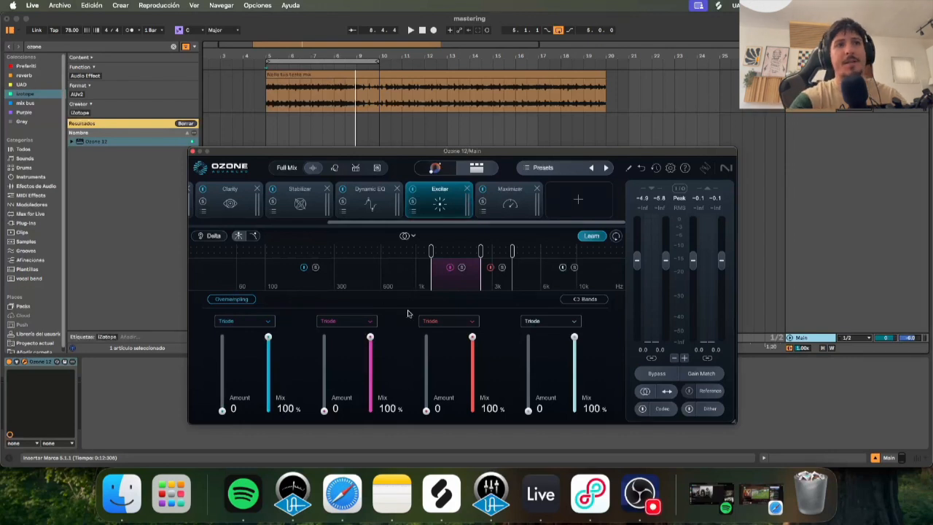
pyautogui.press('space')
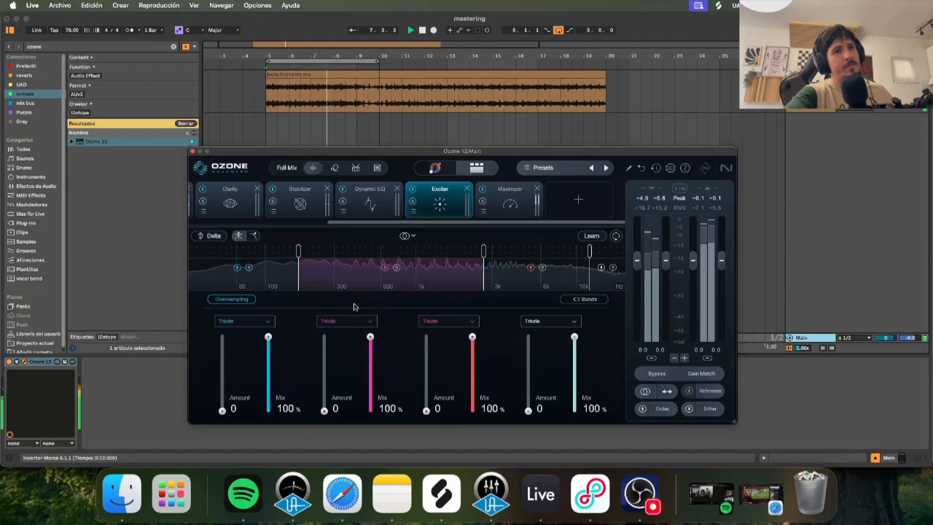
# - Set the Exciter's lowest band to Analog saturation and its other three bands to Tape
pyautogui.click(256, 322)
pyautogui.click(237, 333)
pyautogui.click(332, 321)
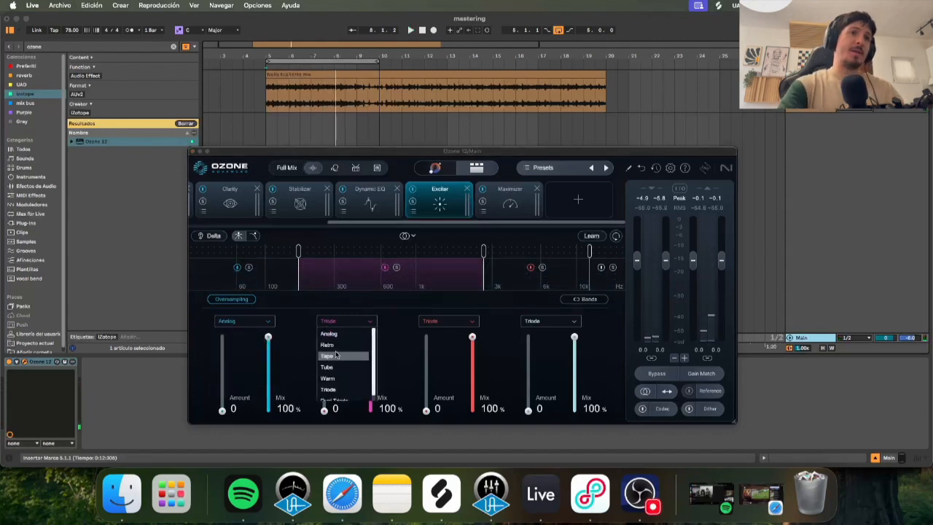
pyautogui.click(327, 356)
pyautogui.click(430, 321)
pyautogui.click(431, 356)
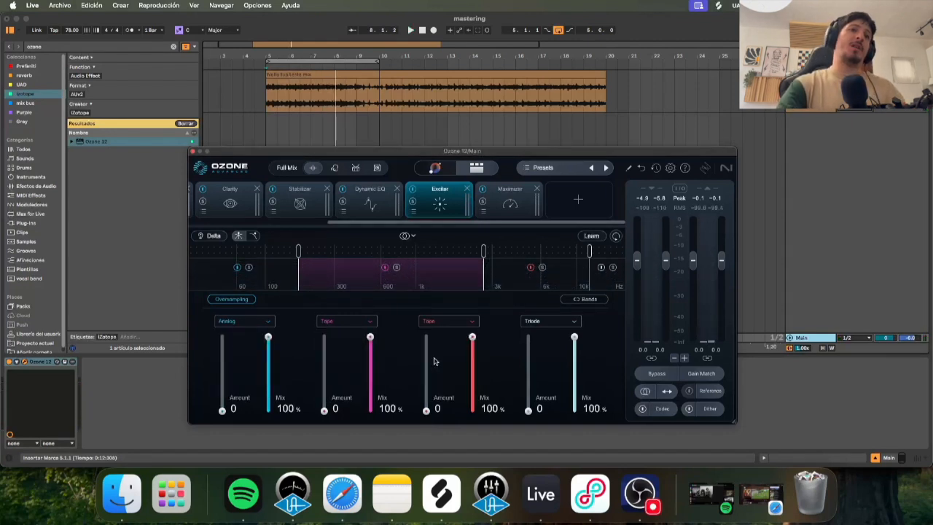
pyautogui.click(540, 322)
pyautogui.click(543, 357)
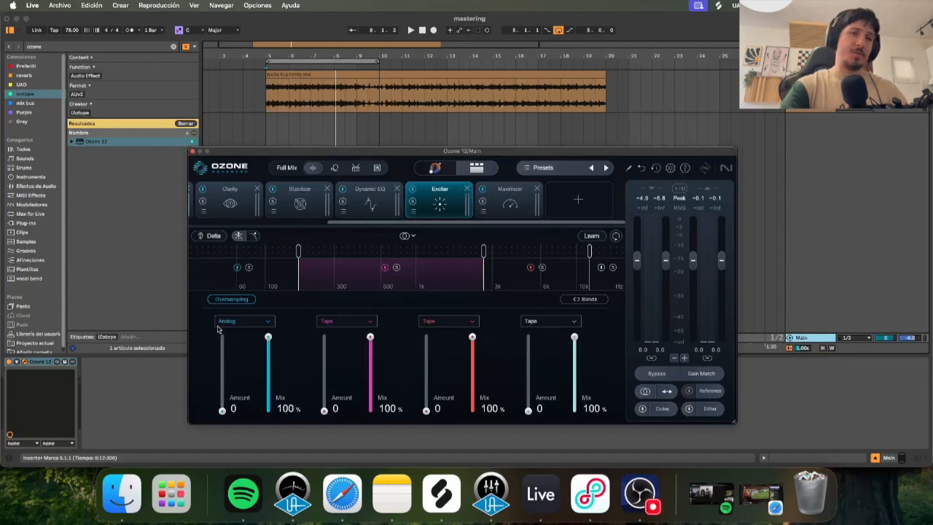
pyautogui.click(344, 321)
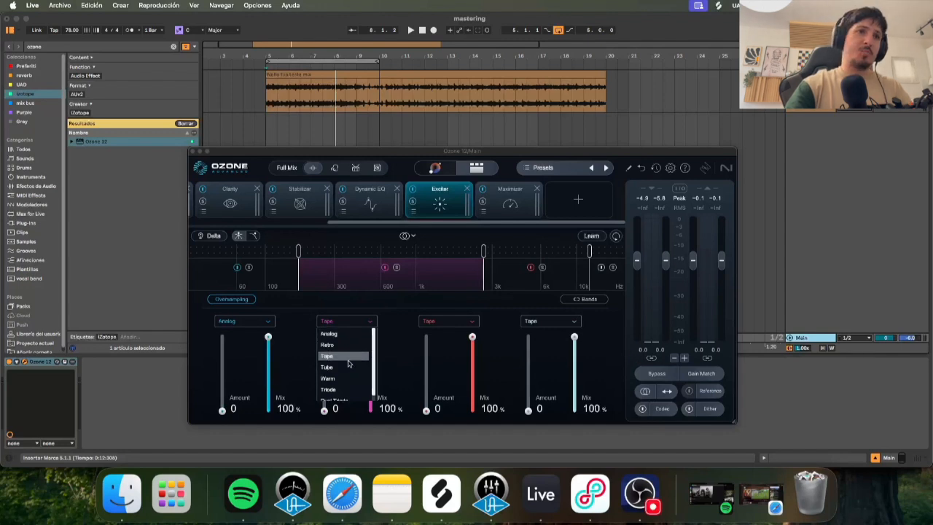
pyautogui.click(551, 321)
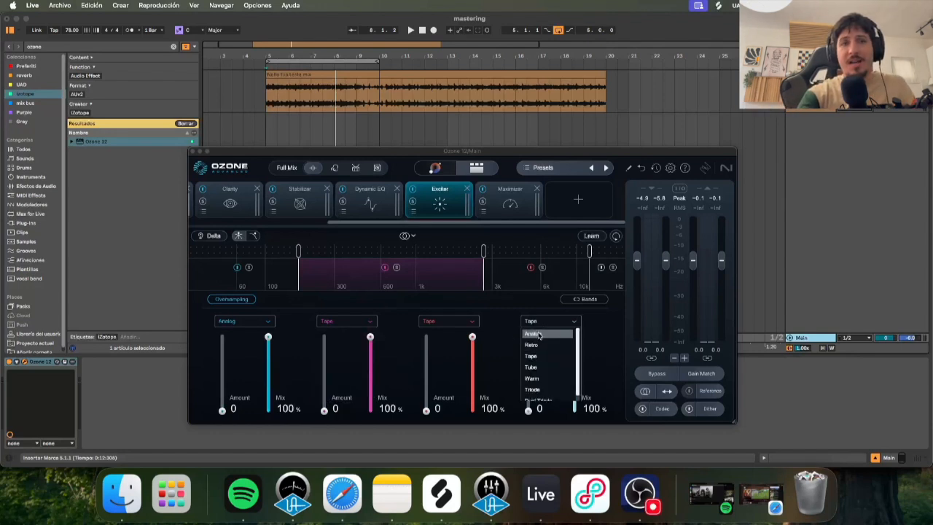
pyautogui.click(504, 340)
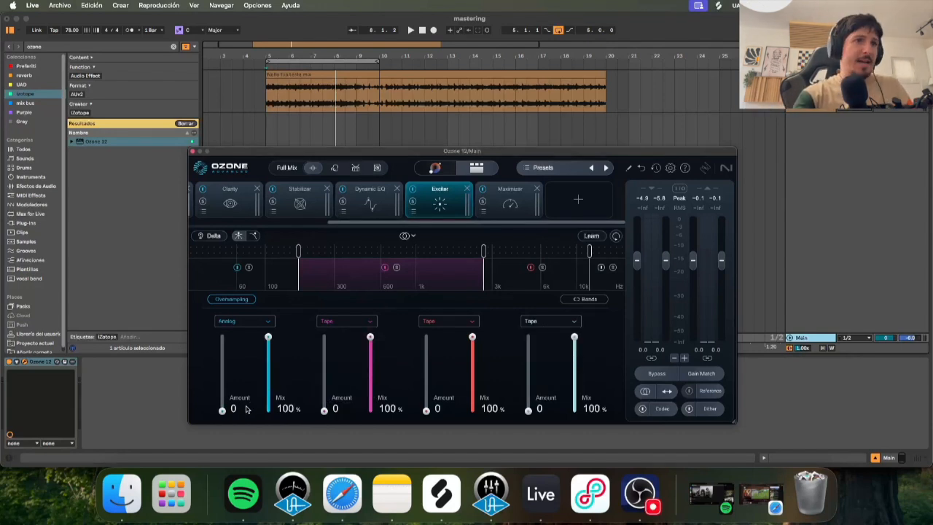
# - Set the Amount of the Exciter's first and second bands to 3.0 and play the mix
pyautogui.press('Return')
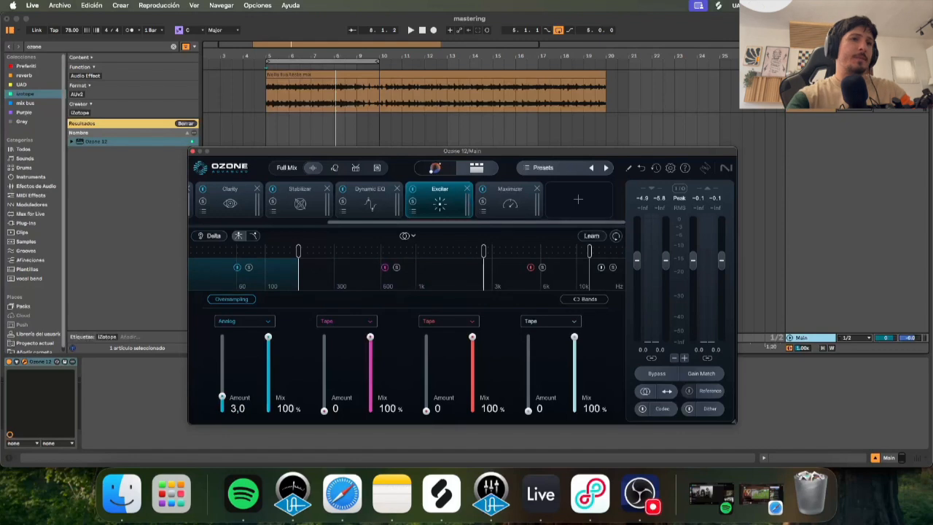
pyautogui.press('space')
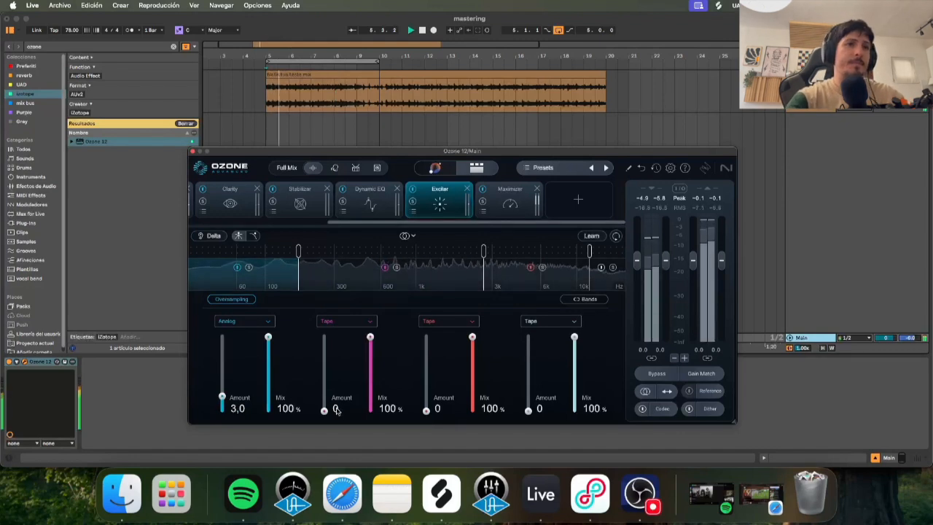
pyautogui.doubleClick(336, 410)
pyautogui.write('3')
pyautogui.press('Return')
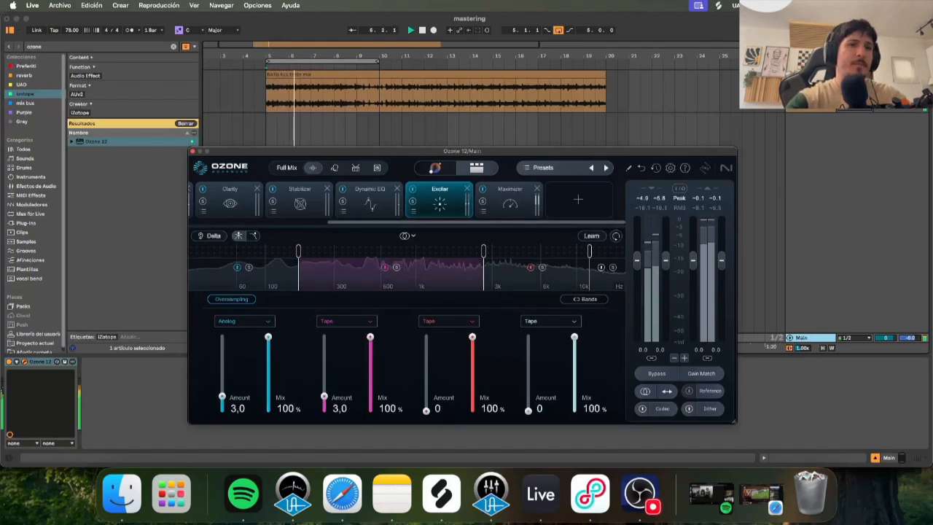
# - Audition Tube saturation on the Exciter's second band and switch it back to Tape
pyautogui.click(334, 321)
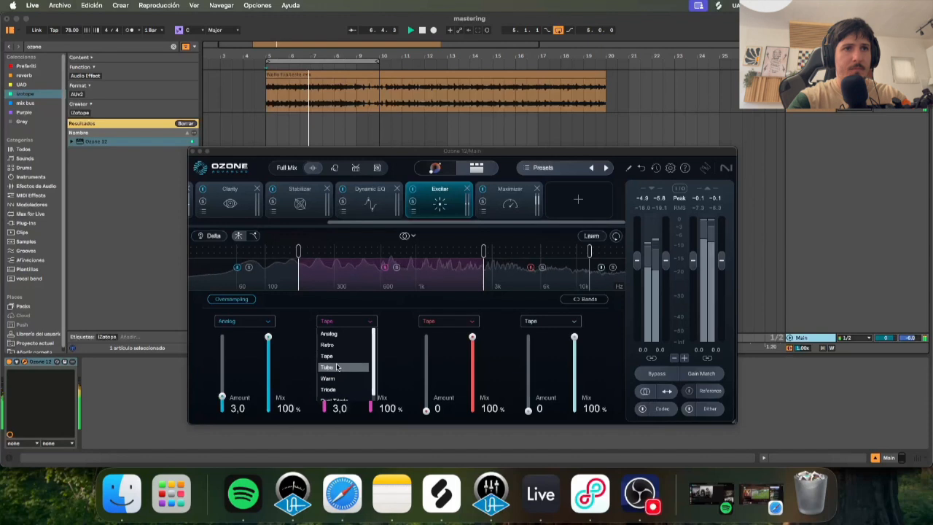
pyautogui.click(338, 366)
pyautogui.click(339, 322)
pyautogui.click(338, 356)
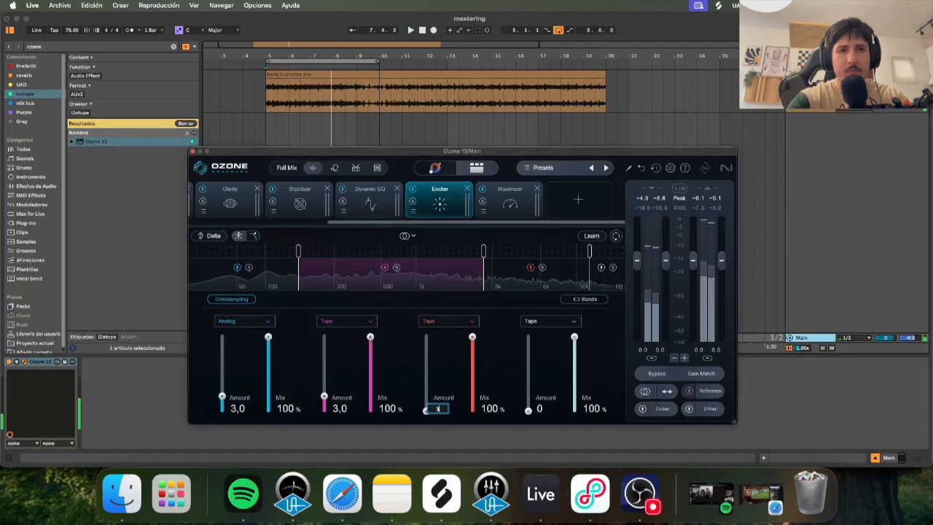
# - Set the Amount of the Exciter's third band to 3.0
pyautogui.write('3')
pyautogui.press('Return')
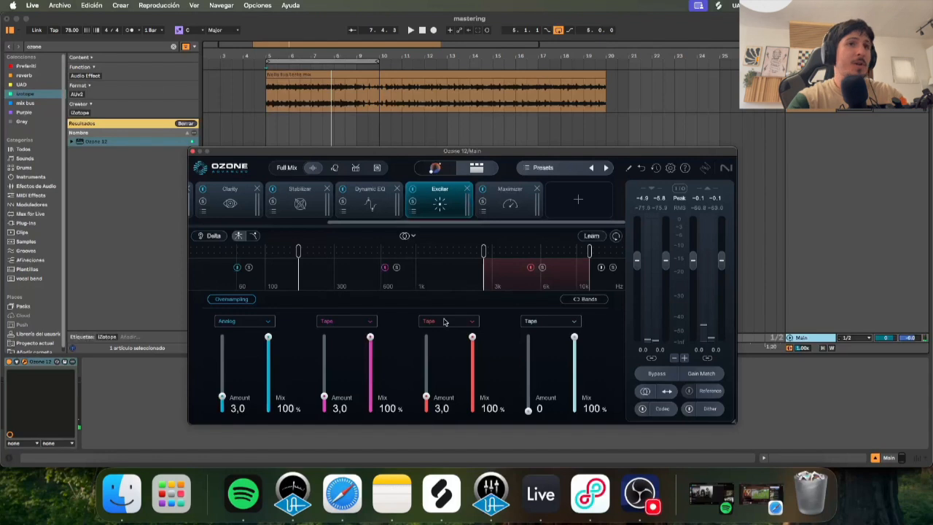
pyautogui.click(444, 322)
pyautogui.click(401, 356)
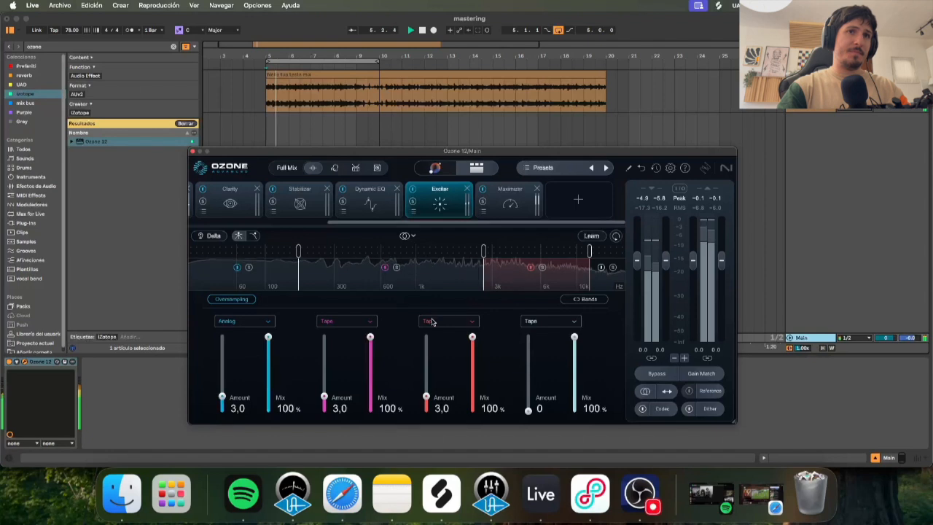
# - Audition Tube, Analog and Tape saturation on the Exciter's third band during playback and settle on Tube
pyautogui.click(432, 322)
pyautogui.click(435, 366)
pyautogui.click(437, 325)
pyautogui.click(436, 335)
pyautogui.click(440, 322)
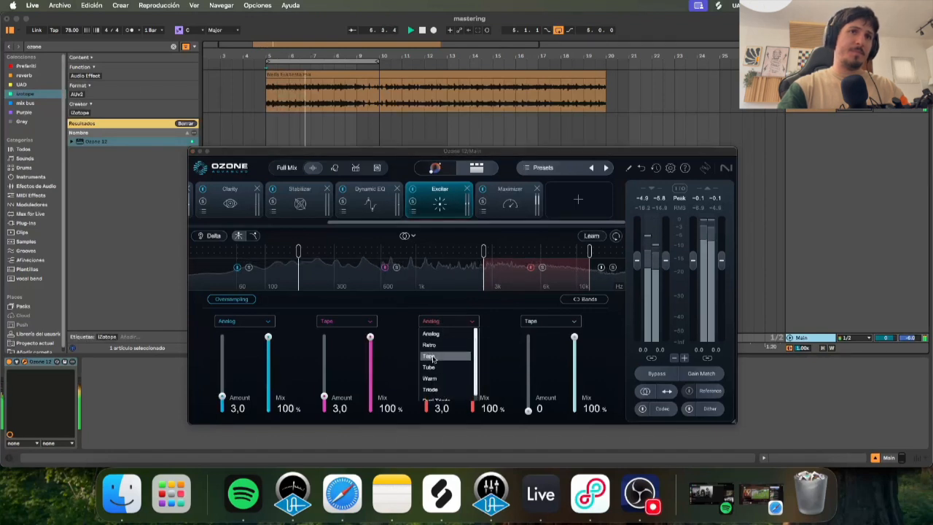
pyautogui.click(432, 357)
pyautogui.click(445, 330)
pyautogui.click(440, 367)
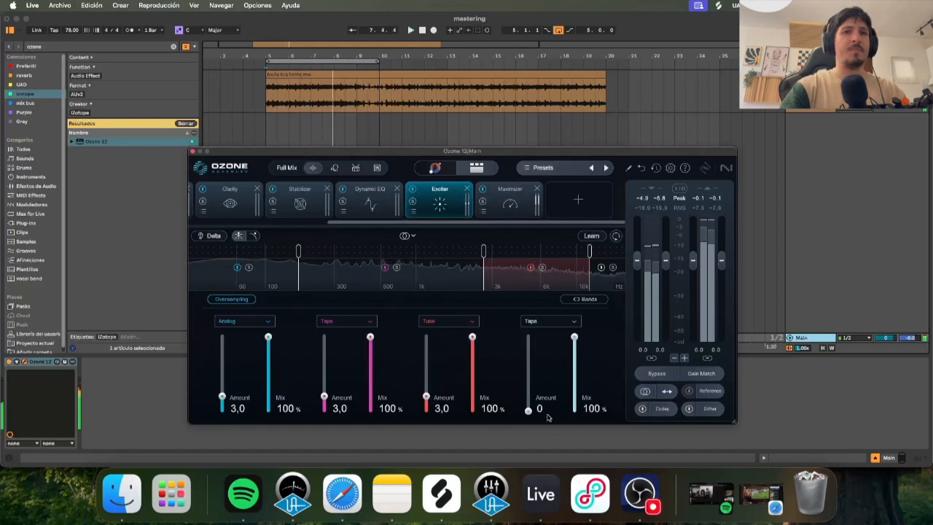
# - Set the Exciter's fourth band Amount to 3.0, audition Tube and Analog saturation on it, and switch it back to Tape
pyautogui.write('3')
pyautogui.press('Return')
pyautogui.click(545, 321)
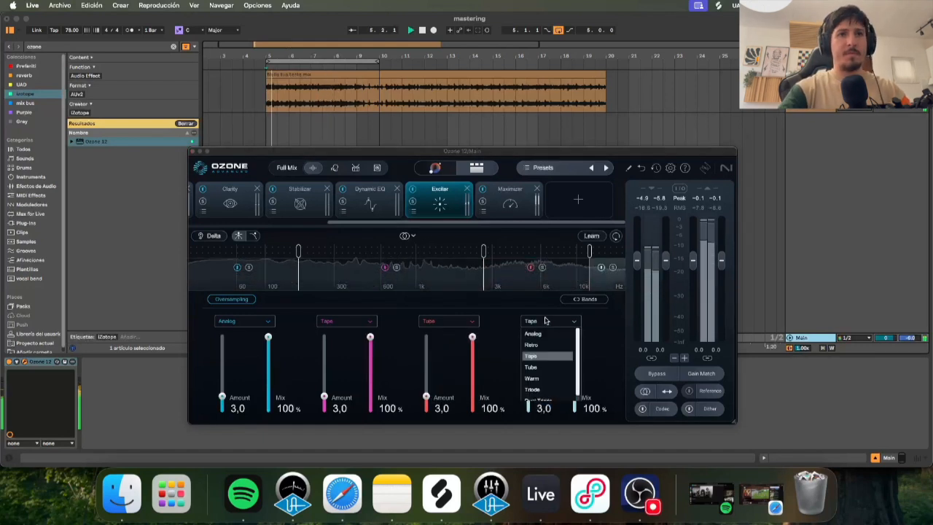
pyautogui.click(543, 367)
pyautogui.click(552, 322)
pyautogui.click(540, 337)
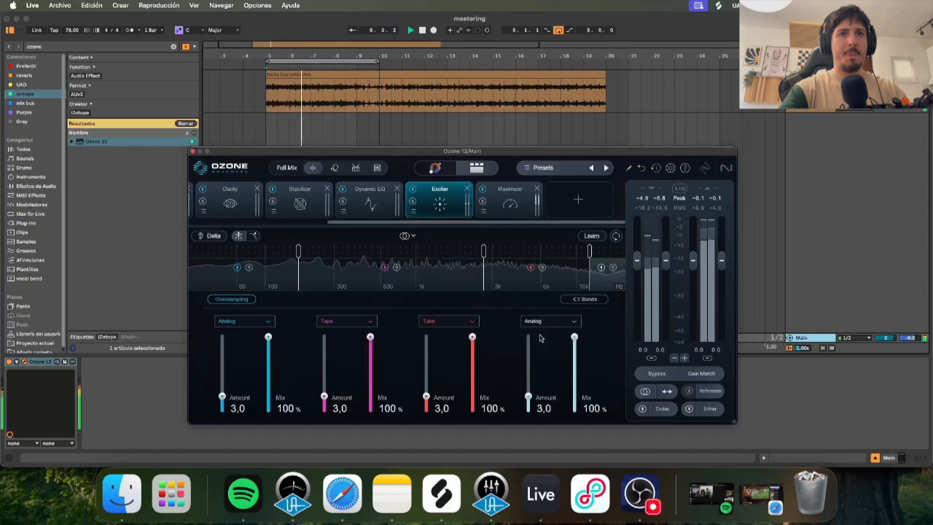
pyautogui.click(542, 322)
pyautogui.click(541, 359)
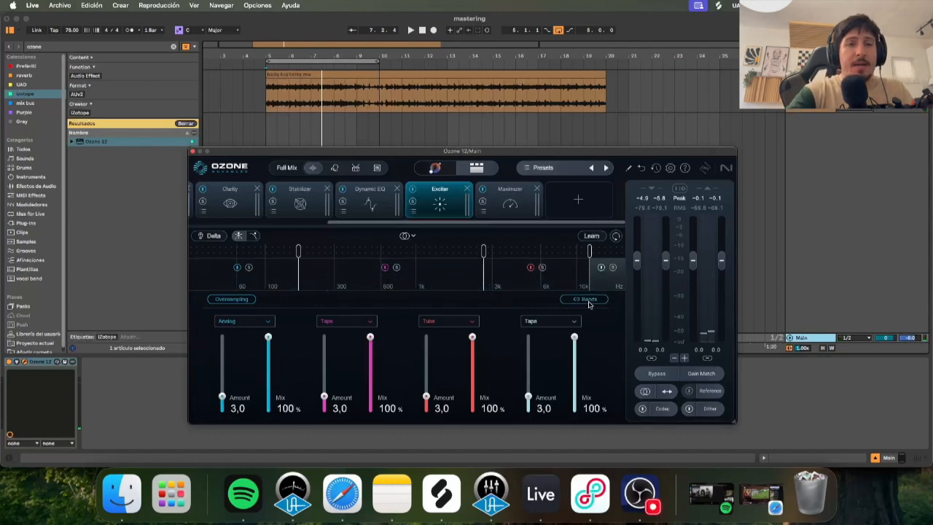
# - Drop the linked Mix of all four Exciter bands to 0% and raise it to 76.5% during playback
pyautogui.moveTo(472, 338); pyautogui.dragTo(467, 439)
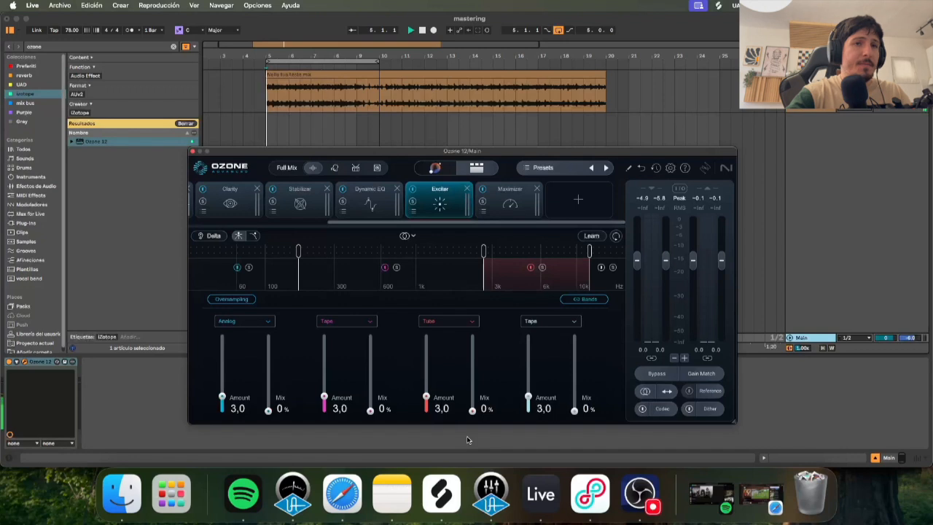
pyautogui.press('space')
pyautogui.moveTo(472, 411); pyautogui.dragTo(458, 362)
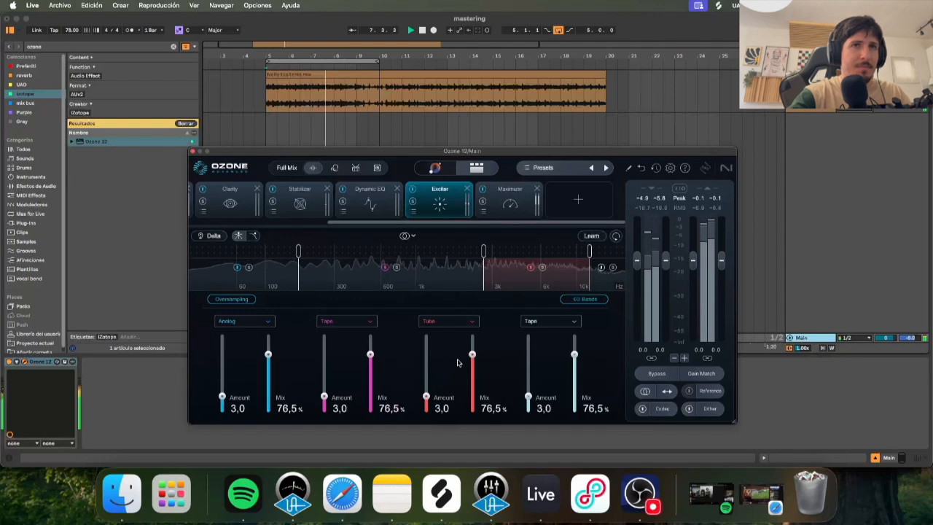
# - Add a Bass Control module and place it between the Exciter and the Maximizer
pyautogui.click(562, 193)
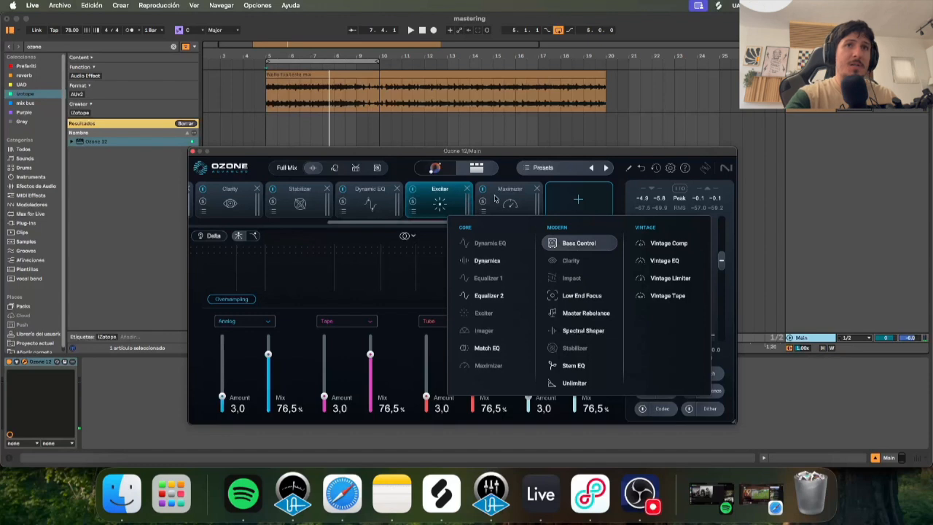
pyautogui.click(578, 242)
pyautogui.moveTo(510, 198); pyautogui.dragTo(440, 198)
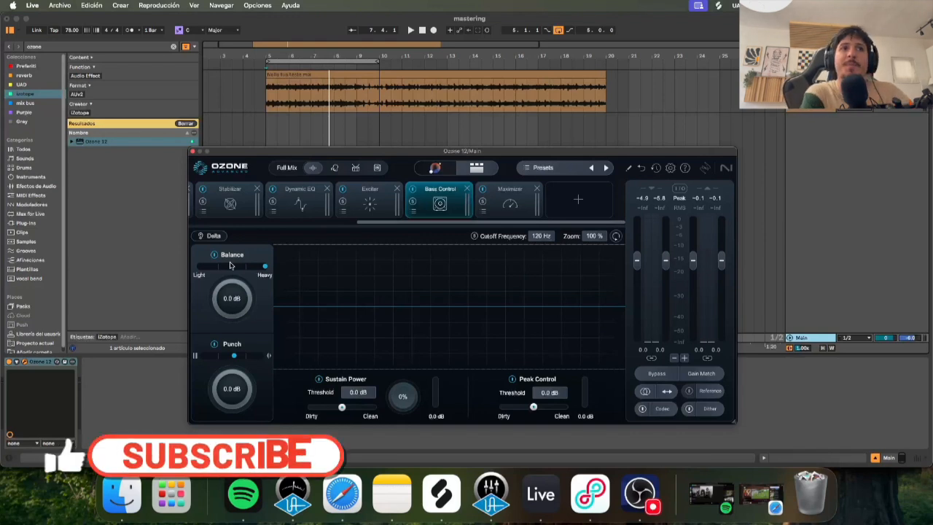
# - Play the mix from bar 5 and set Bass Control's Balance gain to +2.0 dB
pyautogui.moveTo(240, 298); pyautogui.dragTo(244, 317)
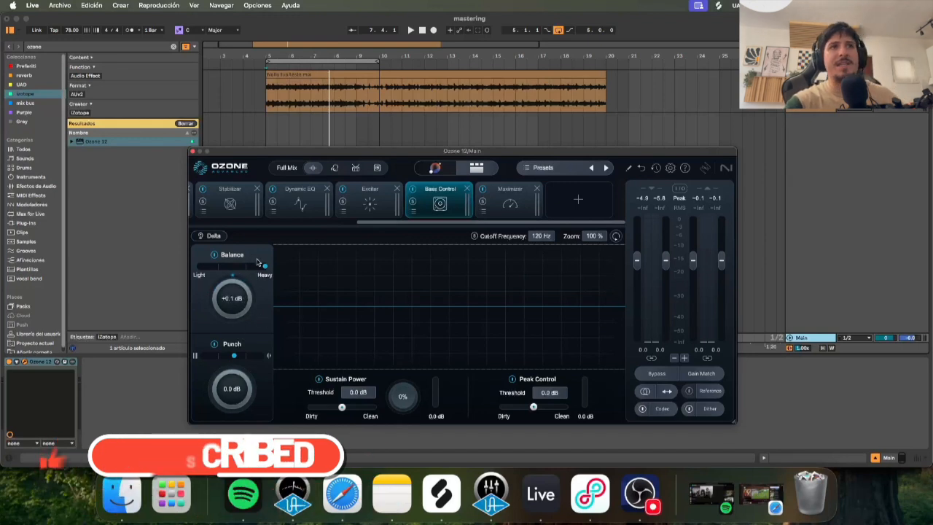
pyautogui.click(269, 96)
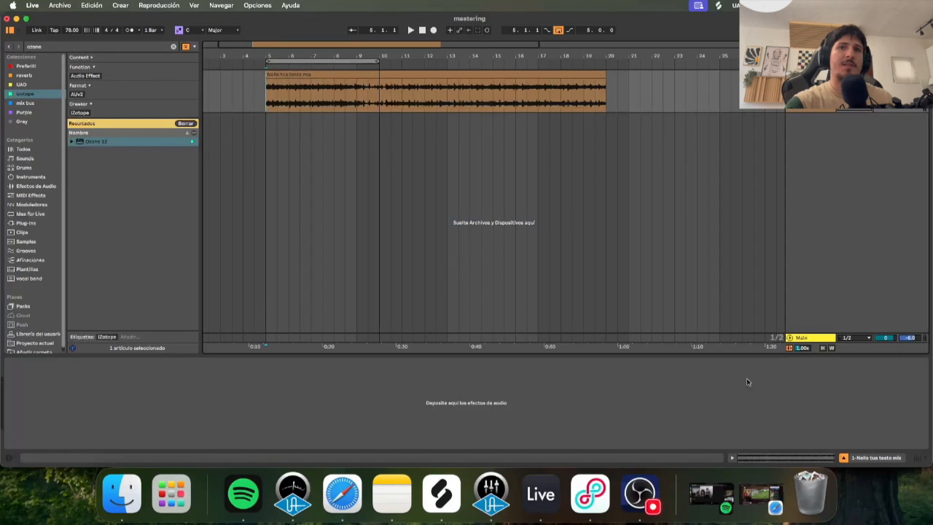
pyautogui.click(801, 338)
pyautogui.press('space')
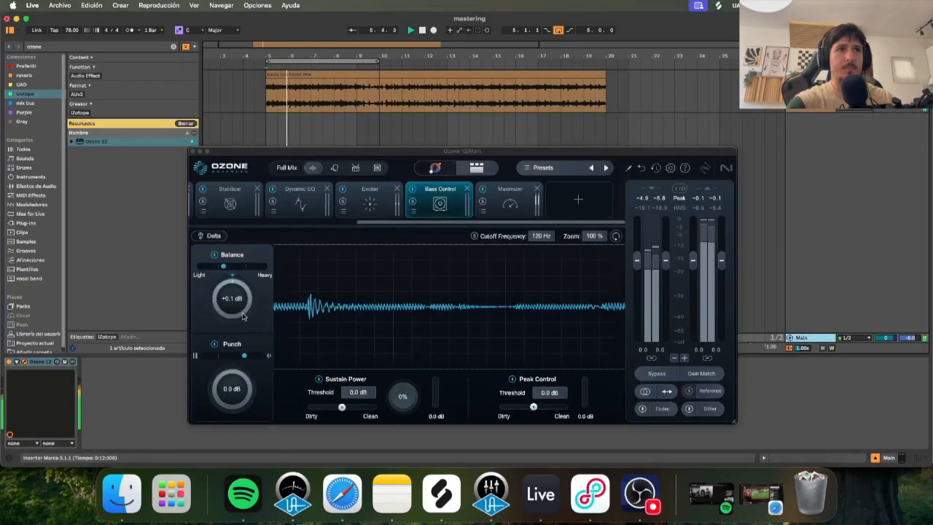
pyautogui.moveTo(232, 306); pyautogui.dragTo(232, 302)
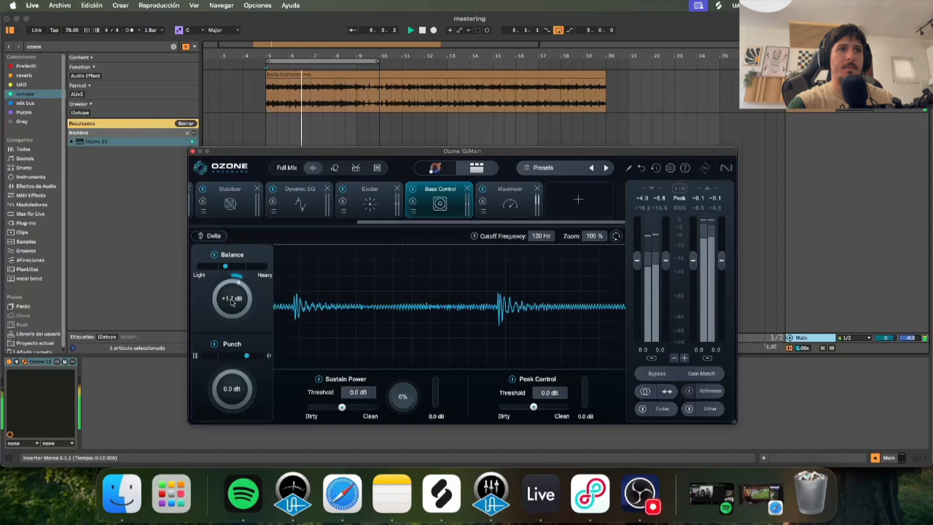
# - Try Bass Control's Punch at -5.0 dB, compare it with Punch bypassed, and settle on -3.2 dB
pyautogui.moveTo(231, 386); pyautogui.dragTo(234, 427)
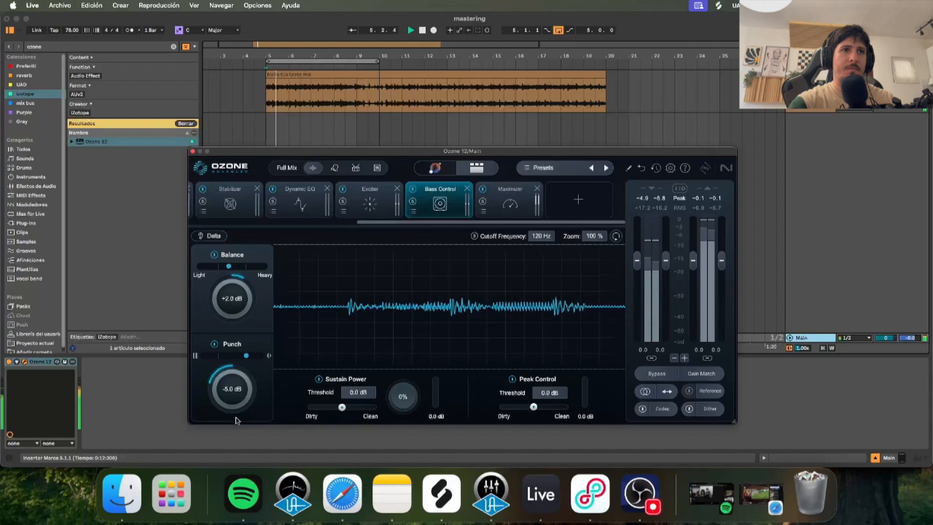
pyautogui.click(214, 344)
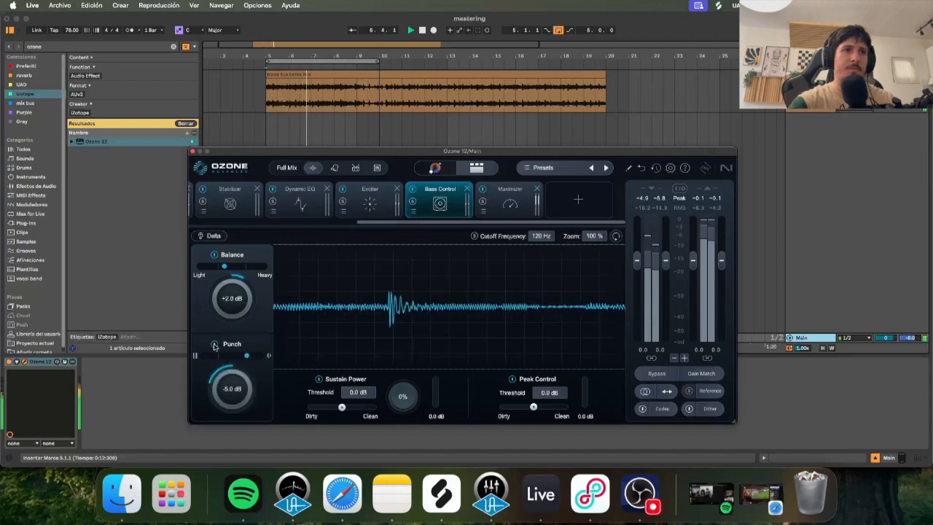
pyautogui.moveTo(230, 400); pyautogui.dragTo(231, 393)
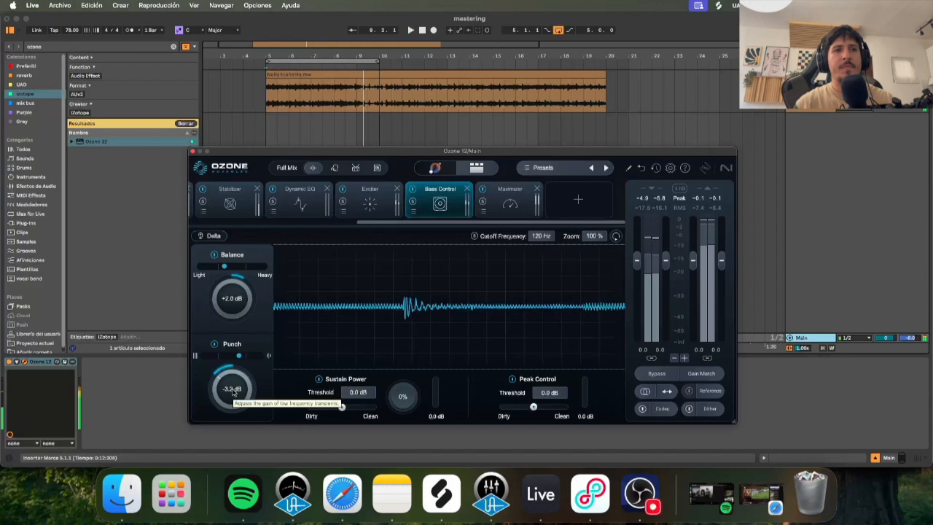
pyautogui.press('space')
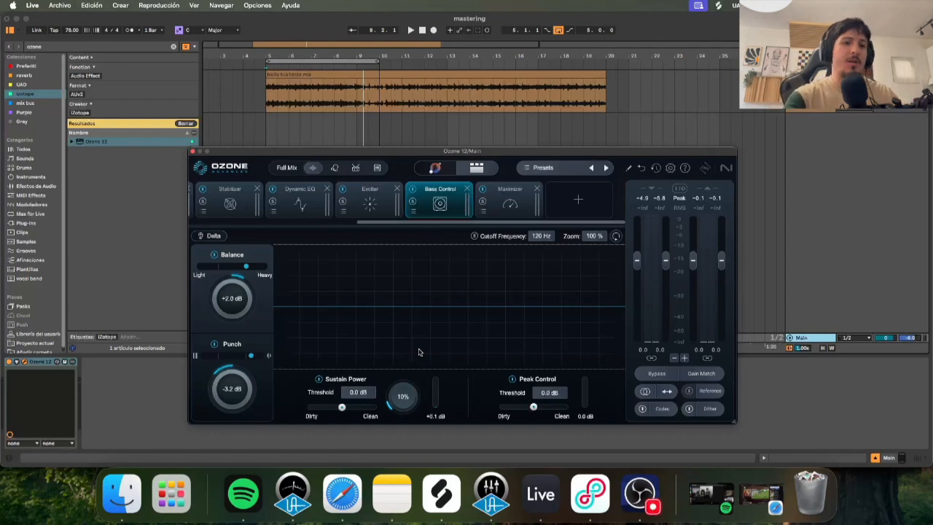
# - Set Bass Control's Sustain Power to 5% and its Peak Control threshold to -12.1 dB during playback
pyautogui.press('space')
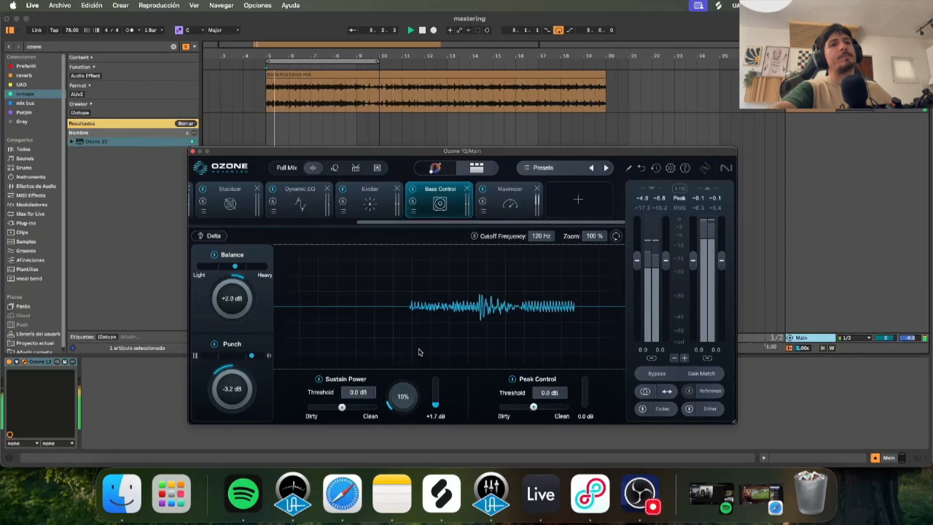
pyautogui.moveTo(418, 397)
pyautogui.mouseDown()
pyautogui.moveTo(411, 406)
pyautogui.moveTo(420, 407)
pyautogui.mouseUp()
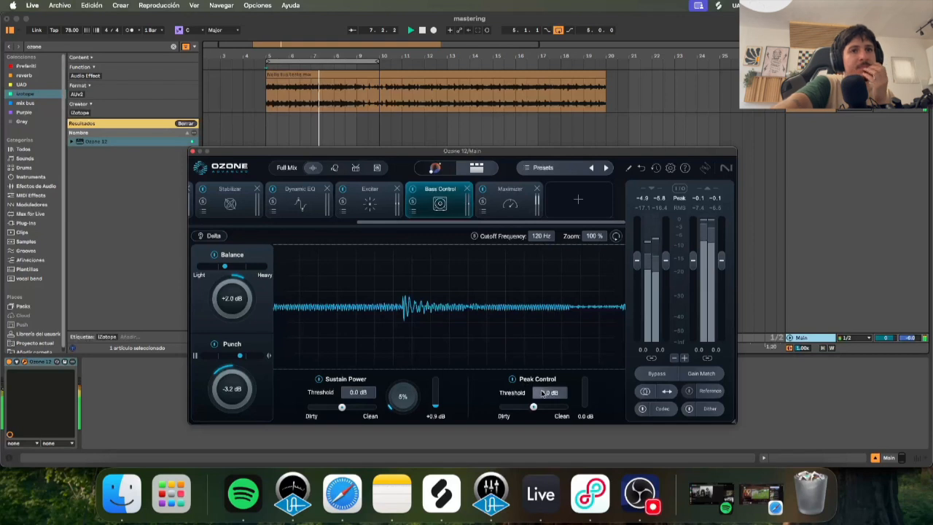
pyautogui.moveTo(543, 393); pyautogui.dragTo(559, 490)
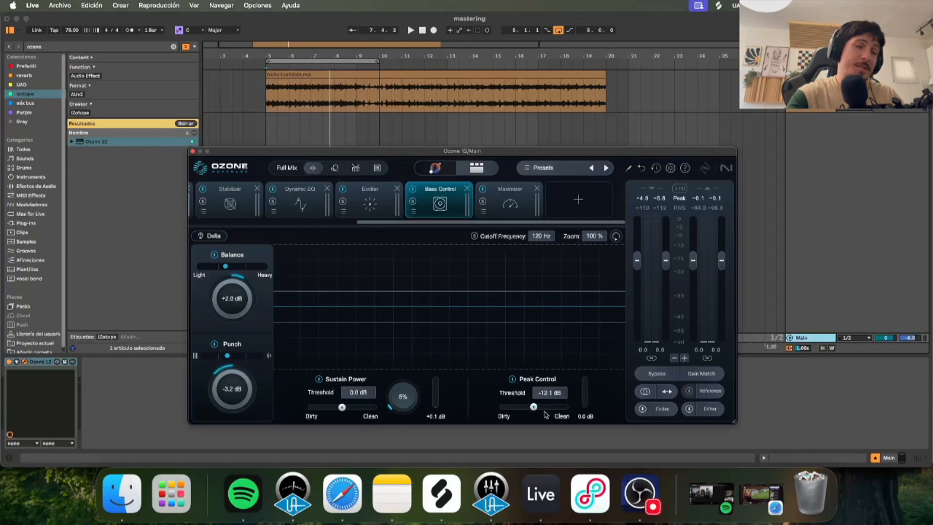
# - Audition Sustain Power's Dirty–Clean character during playback and return it to the midpoint
pyautogui.press('space')
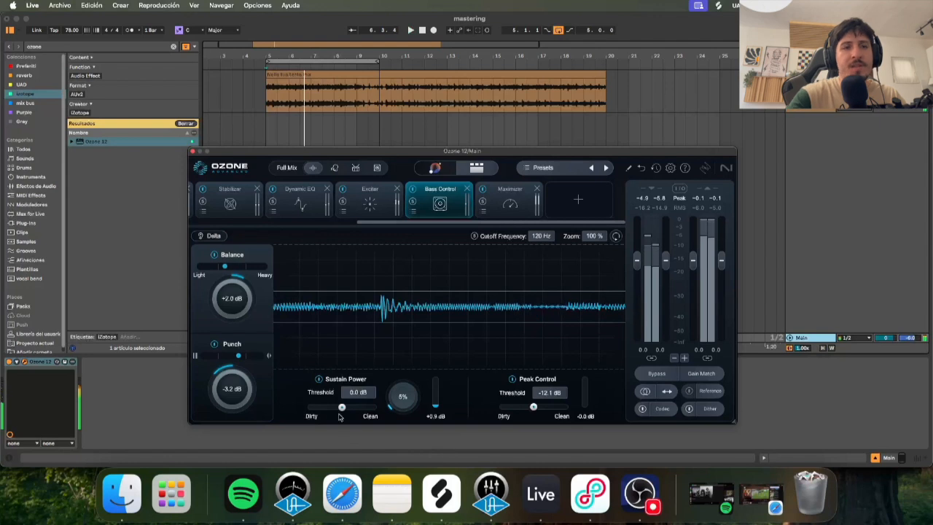
pyautogui.moveTo(342, 408); pyautogui.dragTo(351, 425)
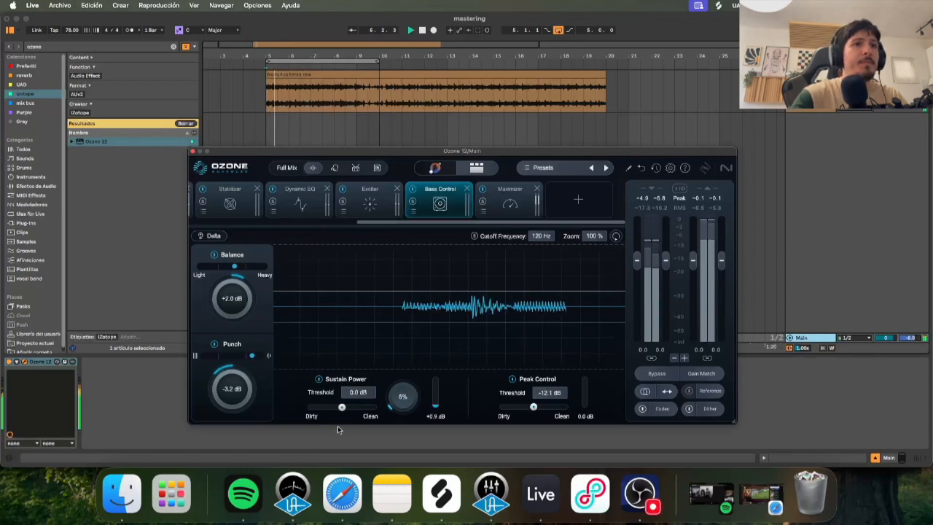
pyautogui.moveTo(343, 408)
pyautogui.mouseDown()
pyautogui.moveTo(308, 408)
pyautogui.moveTo(342, 409)
pyautogui.mouseUp()
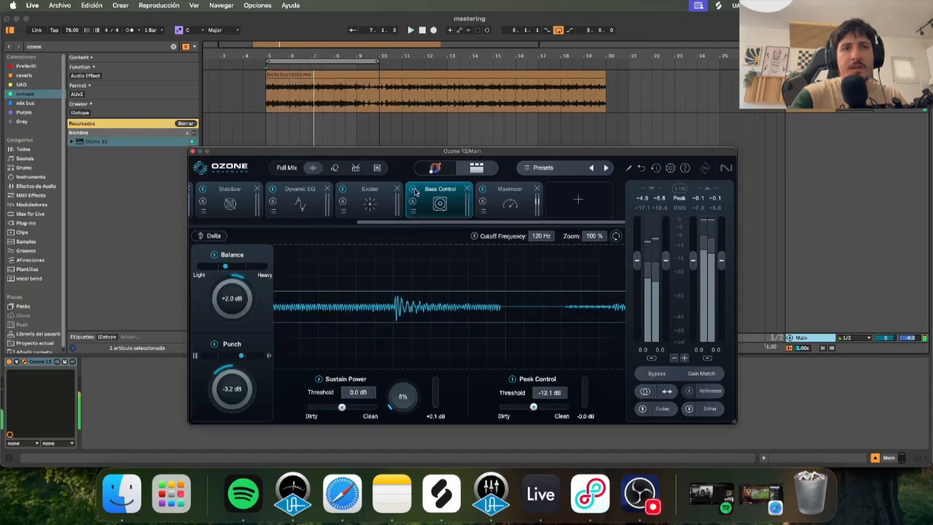
# - Compare the mix with Bass Control bypassed and enabled during playback, leaving the module enabled
pyautogui.click(413, 189)
pyautogui.press('space')
pyautogui.press('space')
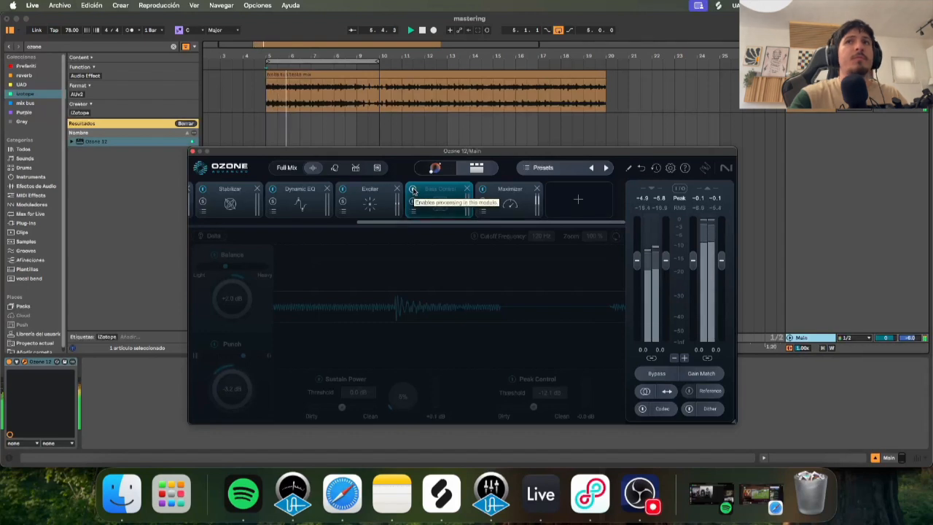
pyautogui.click(412, 190)
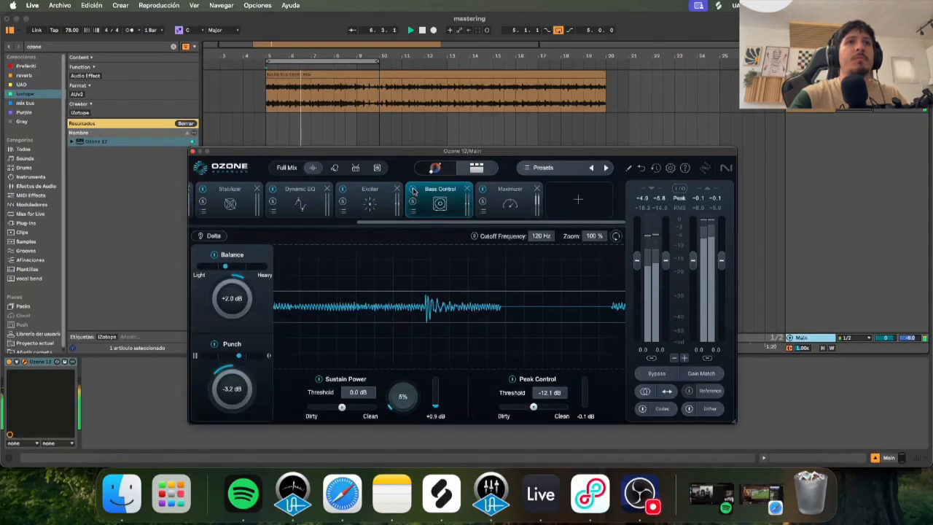
pyautogui.click(412, 189)
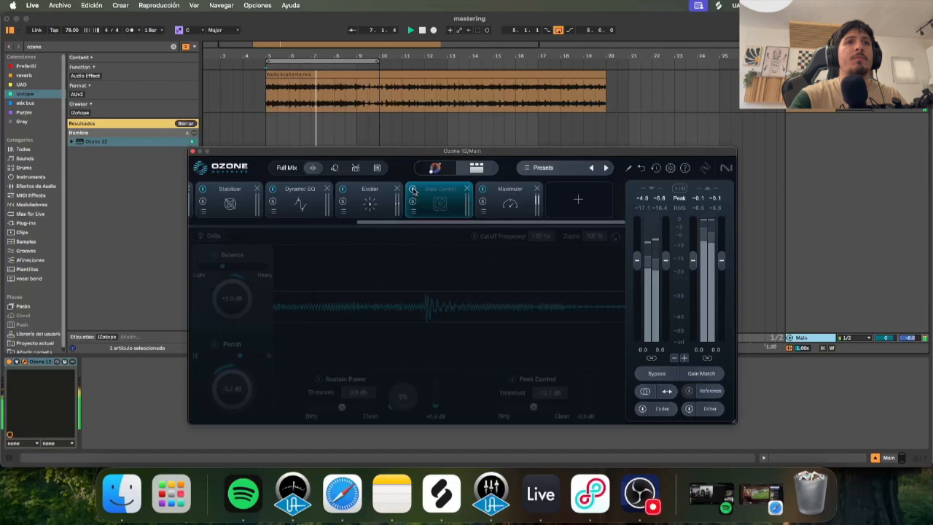
pyautogui.click(412, 190)
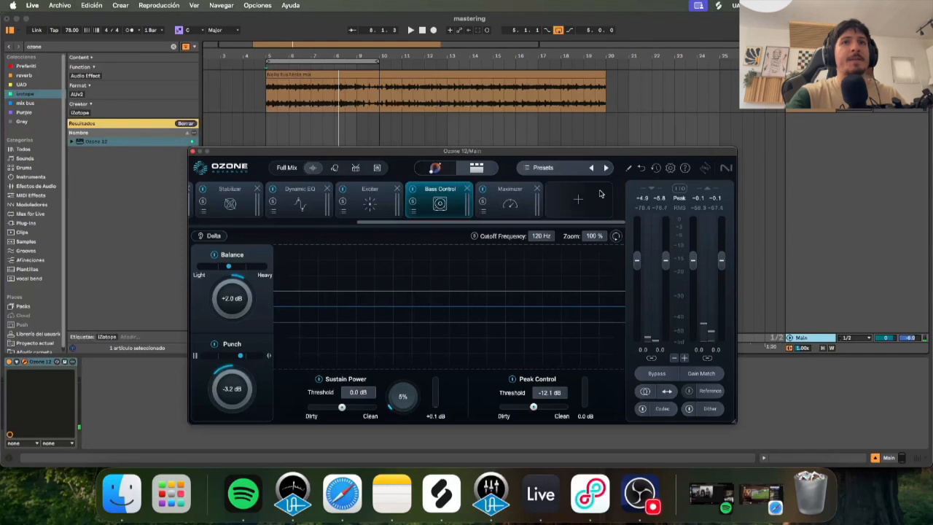
# - Add a Low End Focus module and place it between Bass Control and the Maximizer
pyautogui.click(577, 199)
pyautogui.click(584, 295)
pyautogui.moveTo(495, 201); pyautogui.dragTo(426, 200)
# - Audition the Center Focus and Center Glue presets of Low End Focus and settle on Center Focus
pyautogui.click(412, 212)
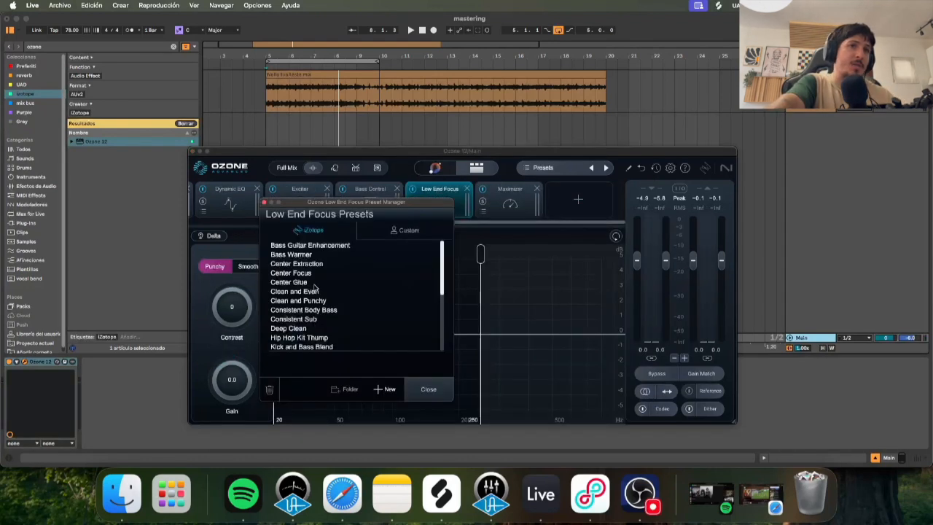
pyautogui.click(291, 273)
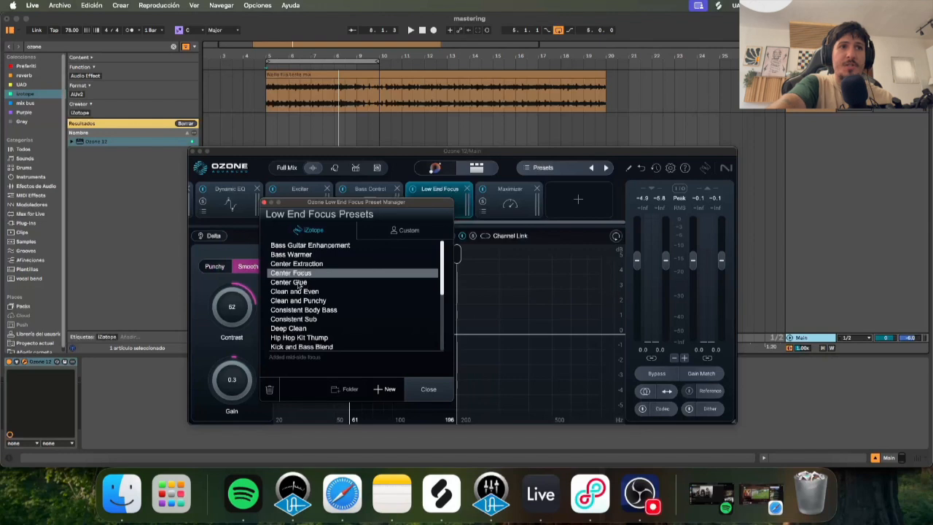
pyautogui.click(300, 282)
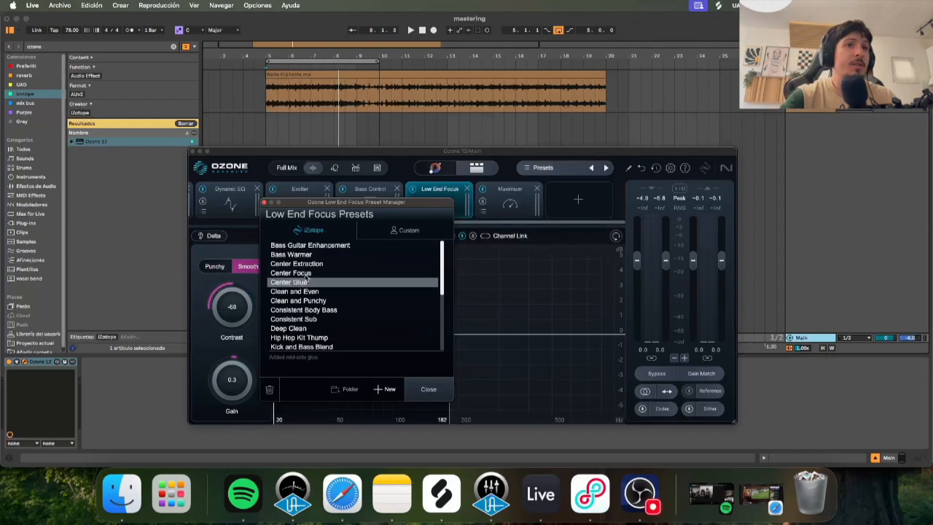
pyautogui.click(305, 274)
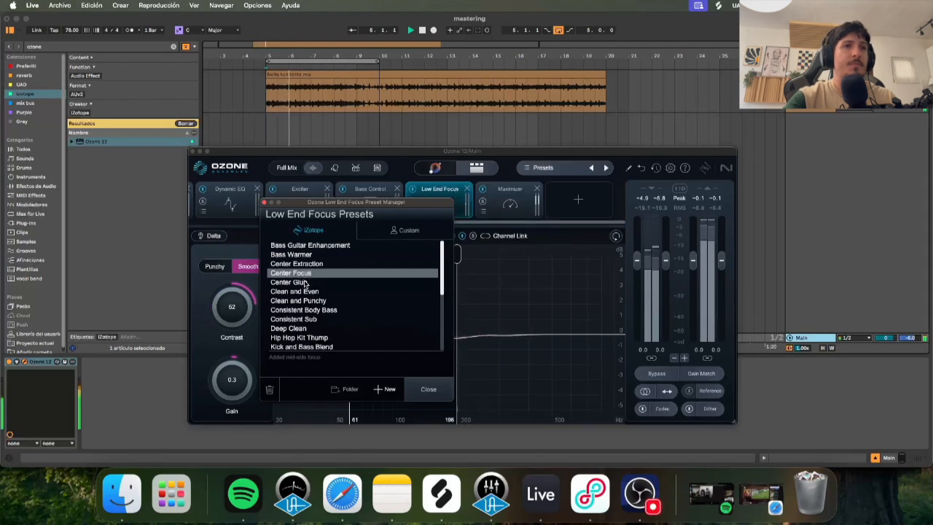
pyautogui.click(304, 282)
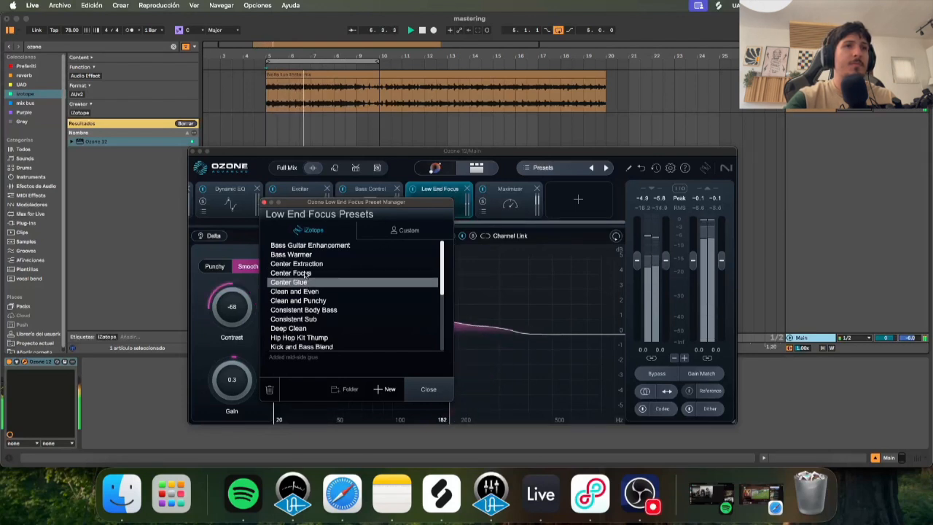
pyautogui.click(305, 273)
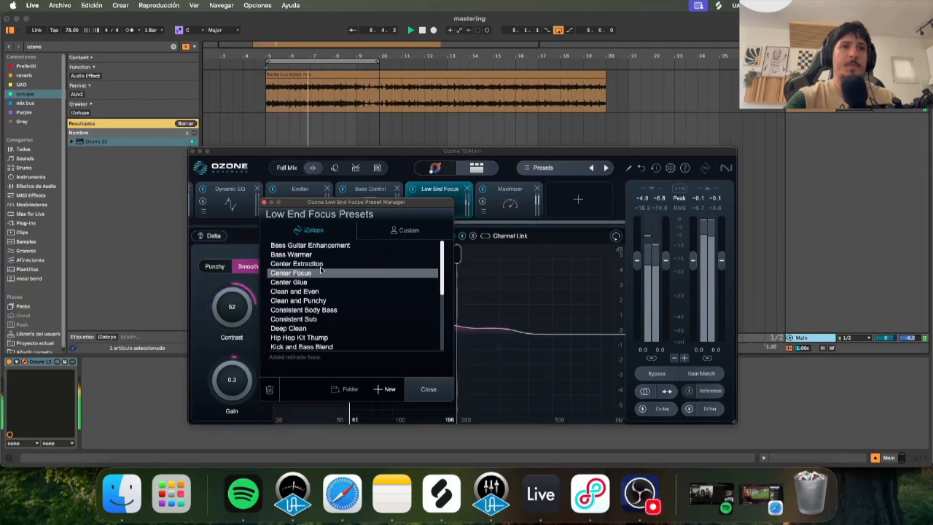
pyautogui.click(263, 203)
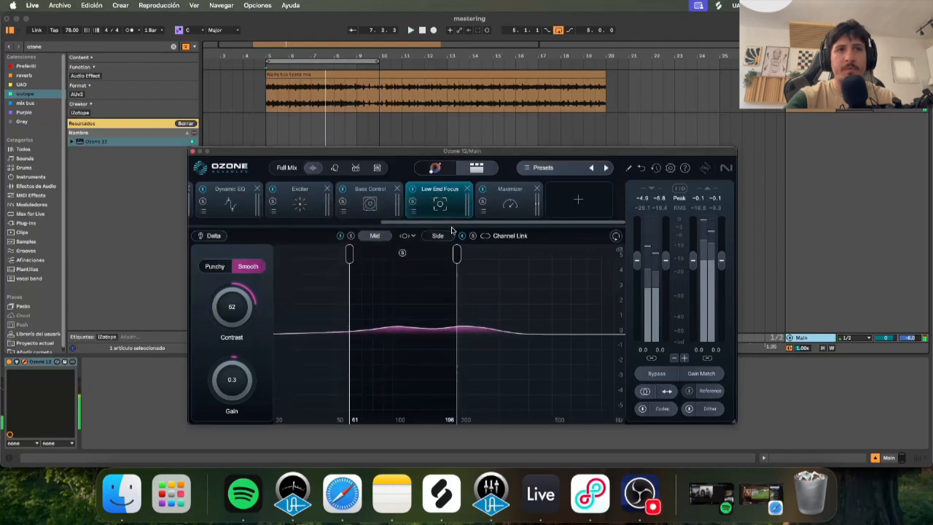
# - Compare the mix with Low End Focus bypassed and enabled, and remove the module from the chain
pyautogui.click(412, 191)
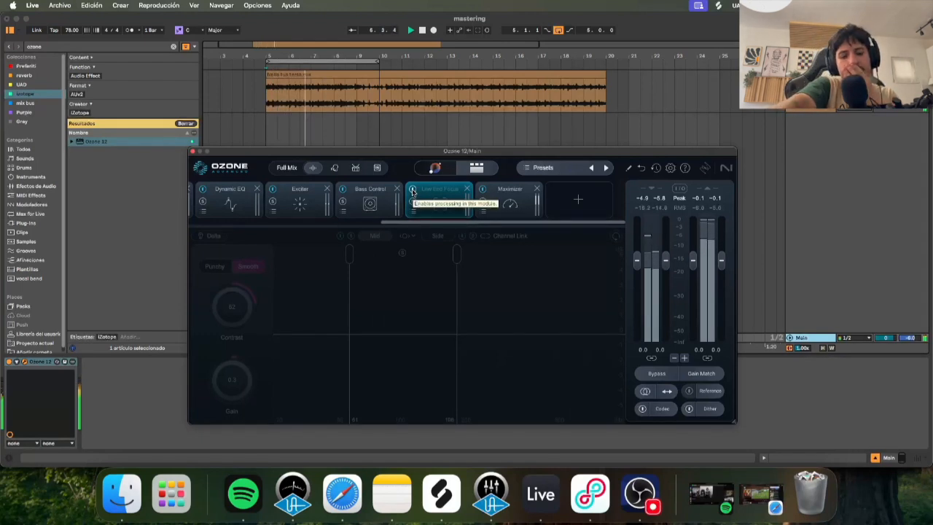
pyautogui.click(413, 191)
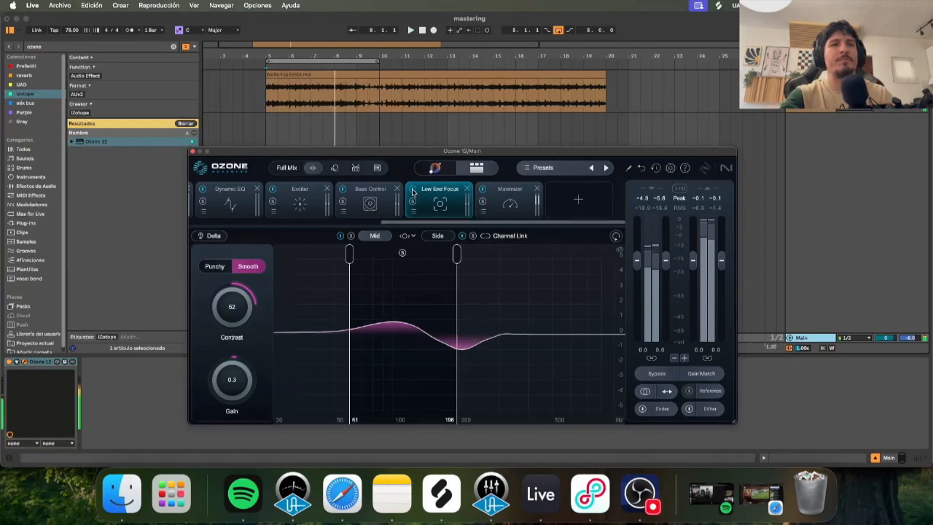
pyautogui.click(466, 189)
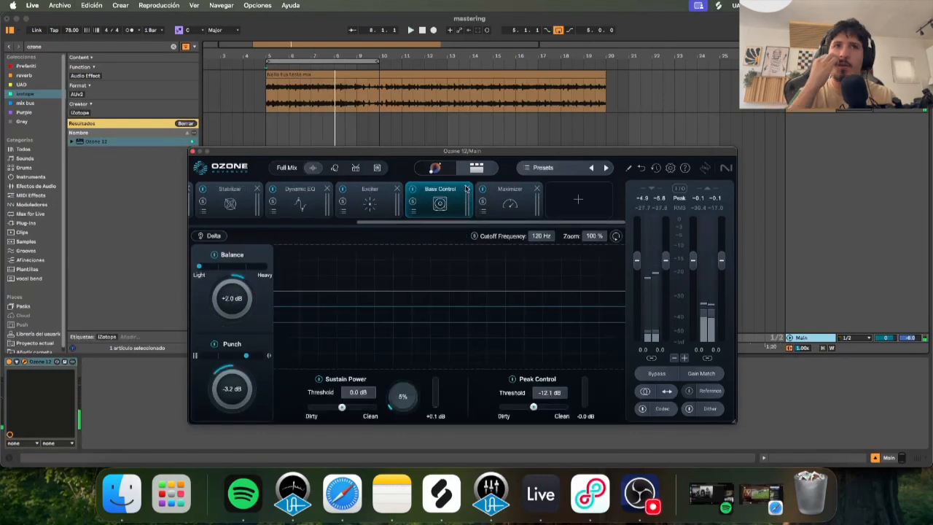
# - Add a Spectral Shaper module between Bass Control and the Maximizer, and audition it with the Reduce Extreme Treble preset
pyautogui.click(578, 199)
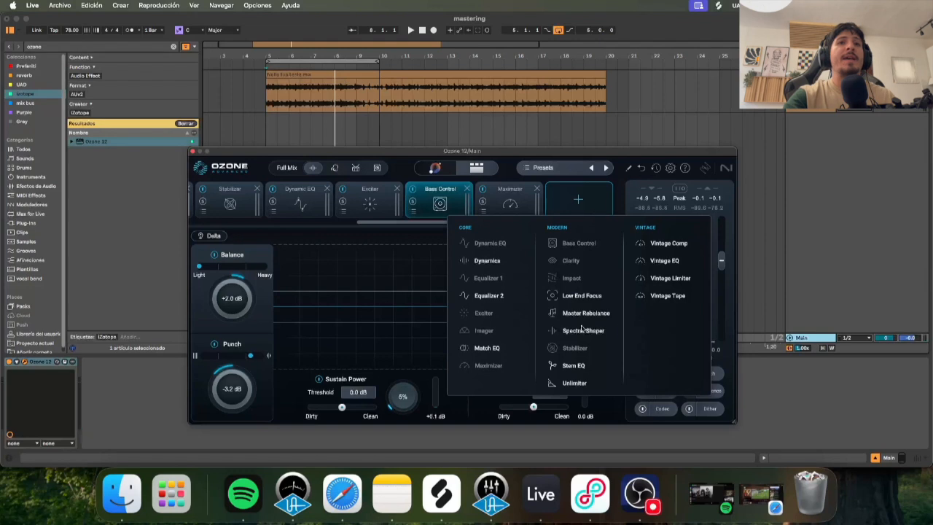
pyautogui.click(589, 331)
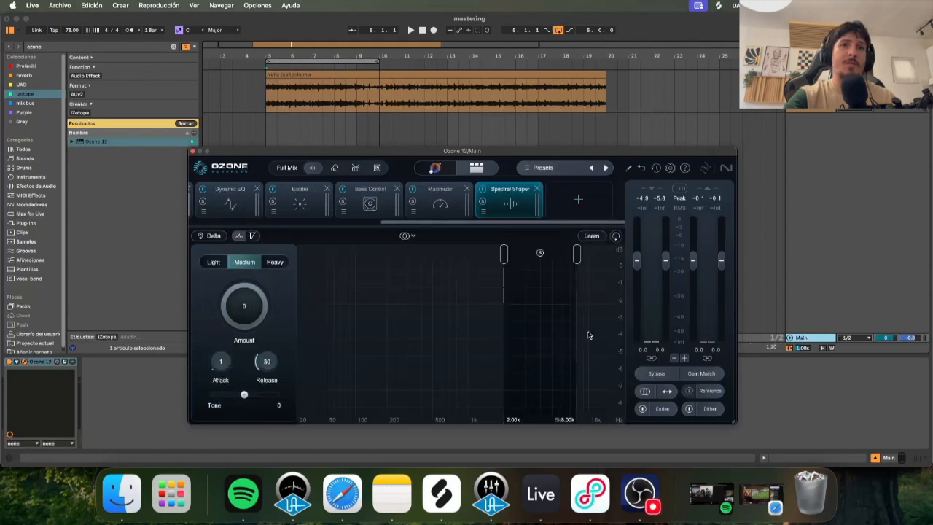
pyautogui.click(413, 211)
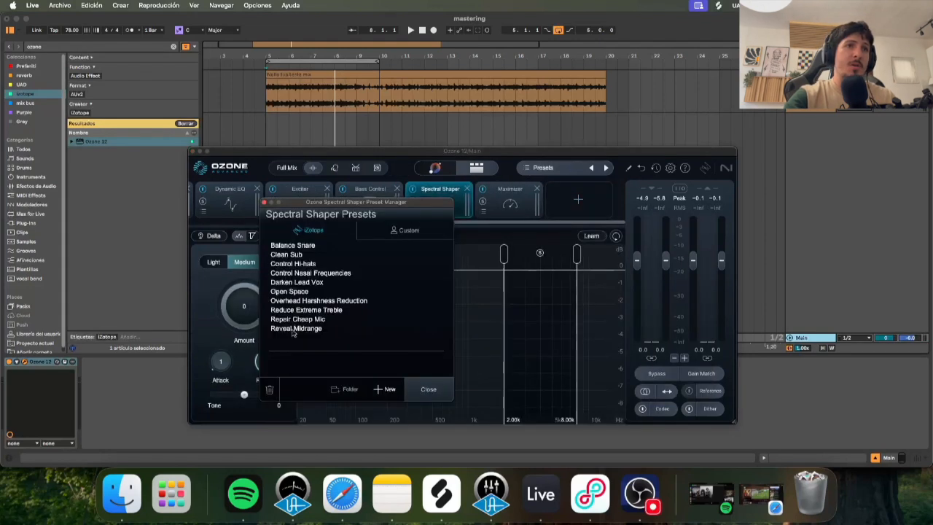
pyautogui.click(316, 310)
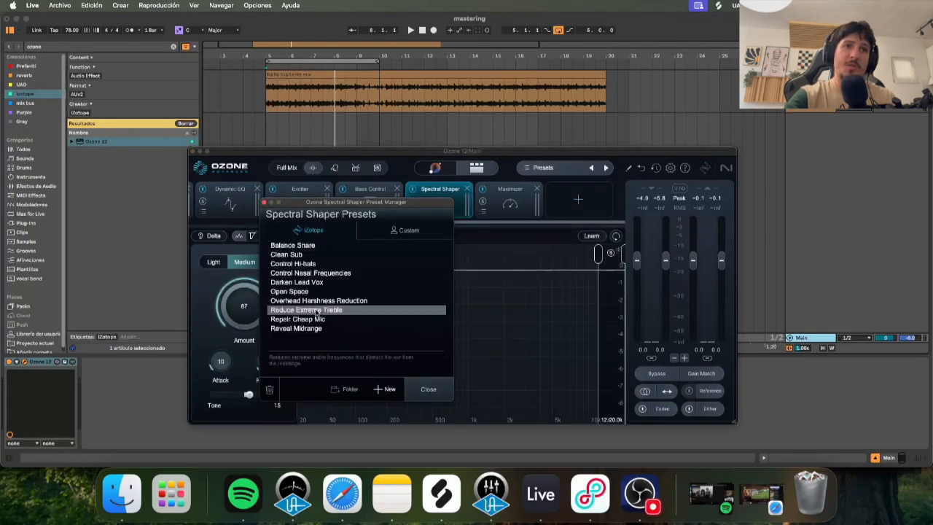
pyautogui.click(265, 203)
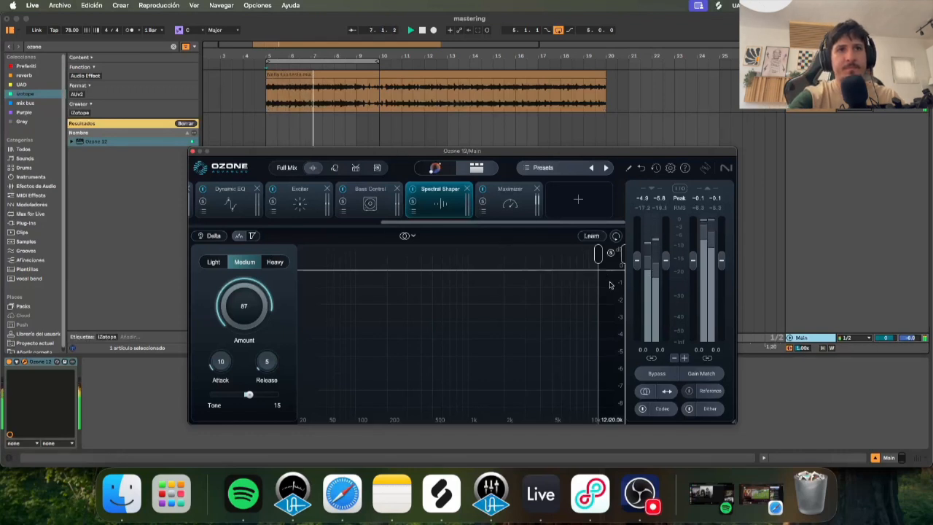
pyautogui.press('space')
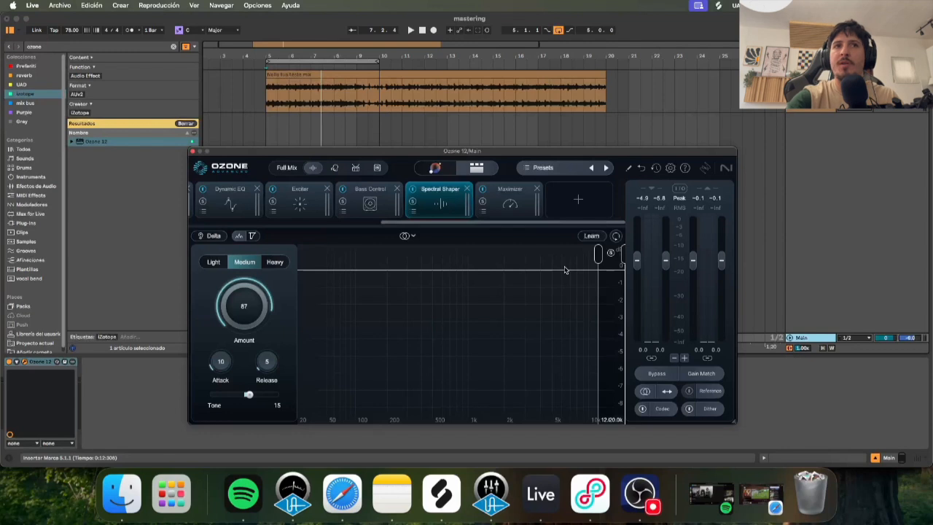
# - Enable the Maximizer's Transient Emphasis at 10% and relearn the input gain during playback
pyautogui.click(519, 210)
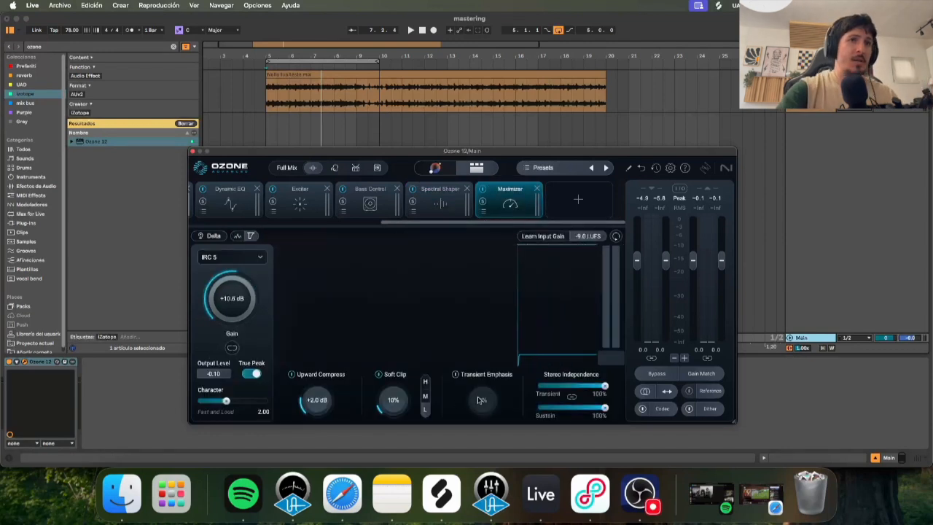
pyautogui.click(455, 373)
pyautogui.moveTo(488, 406); pyautogui.dragTo(493, 400)
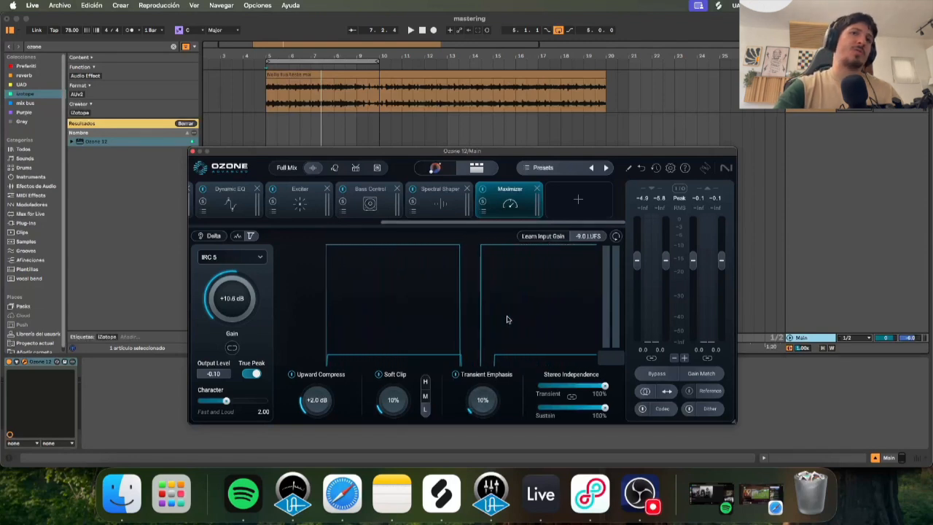
pyautogui.click(553, 239)
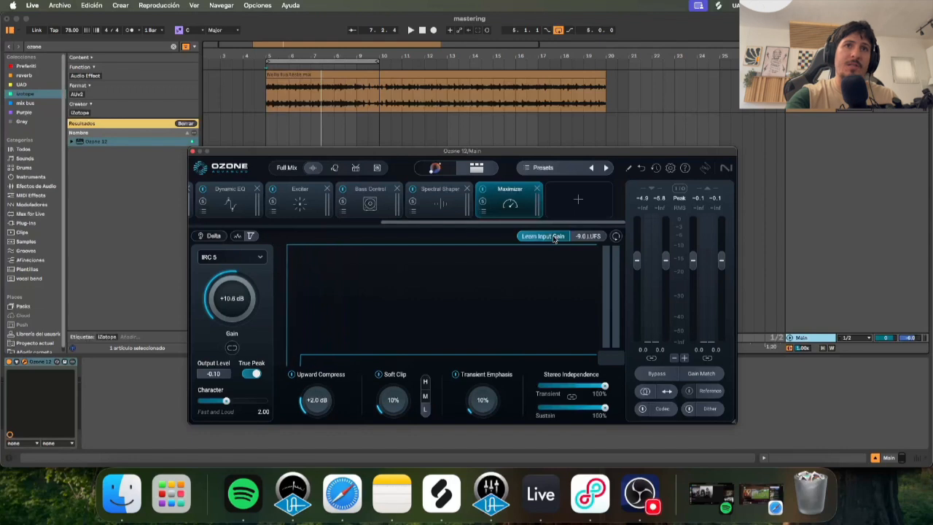
pyautogui.press('space')
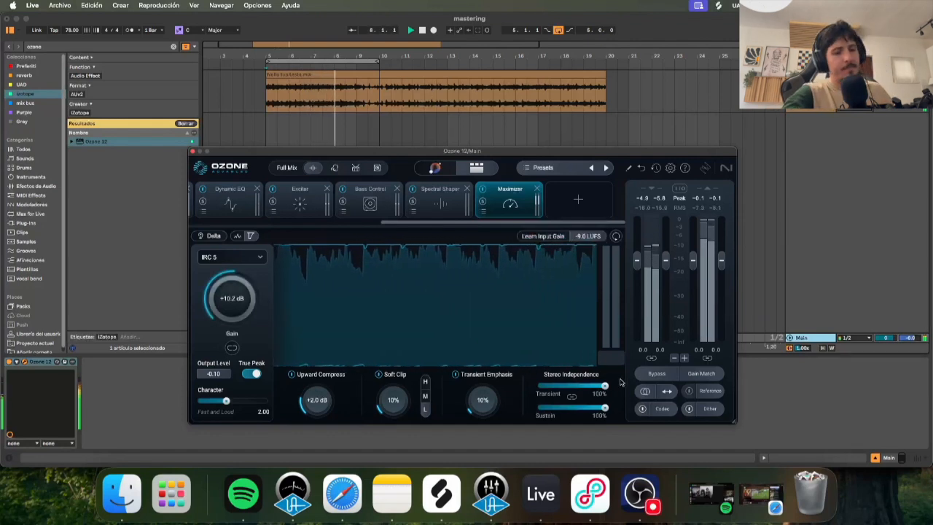
# - Compare the whole master with all Ozone processing bypassed and enabled during playback, leaving the processing enabled
pyautogui.click(656, 373)
pyautogui.press('space')
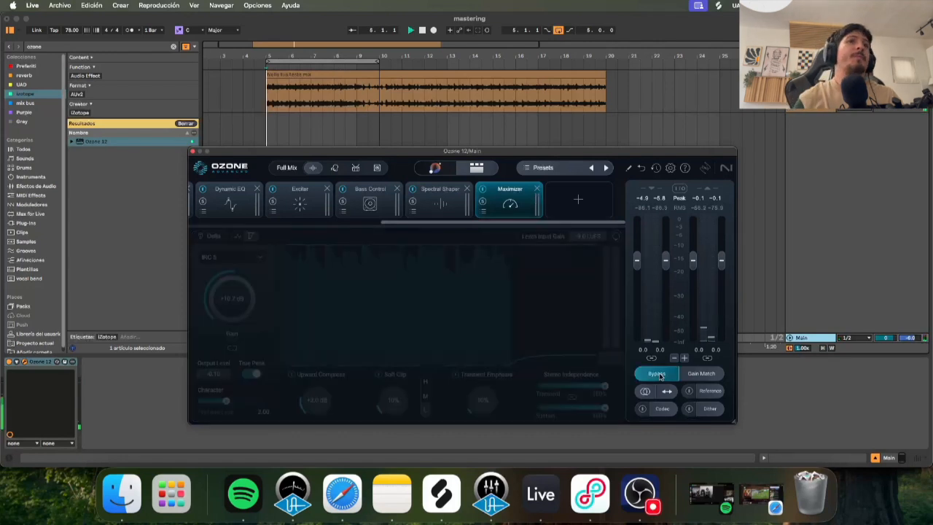
pyautogui.press('space')
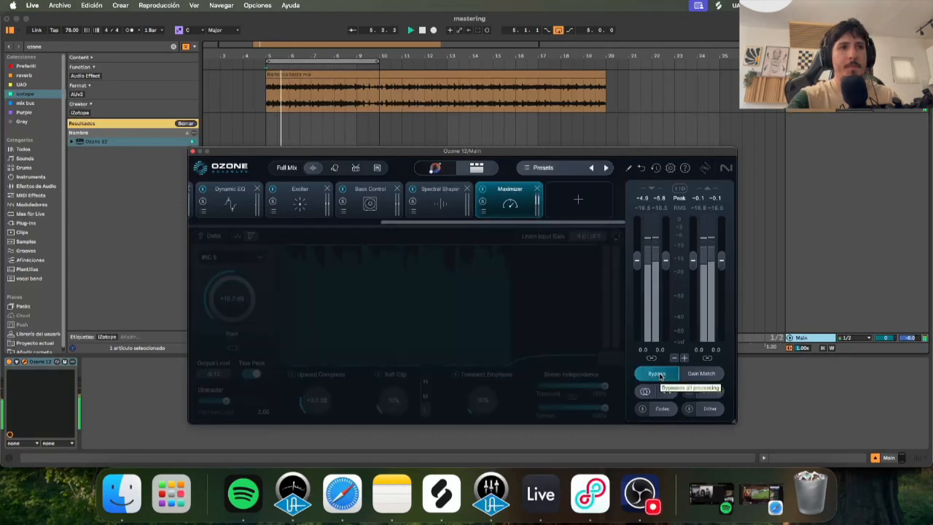
pyautogui.click(656, 373)
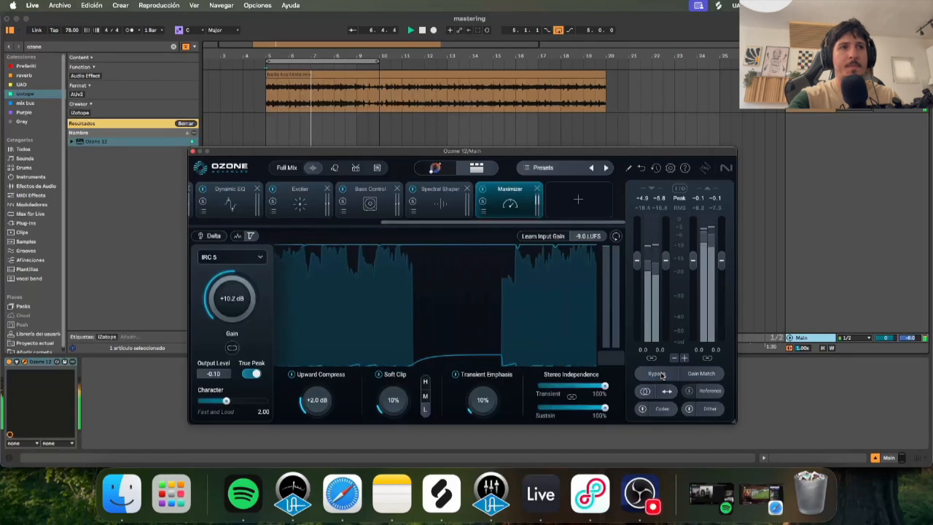
pyautogui.click(656, 373)
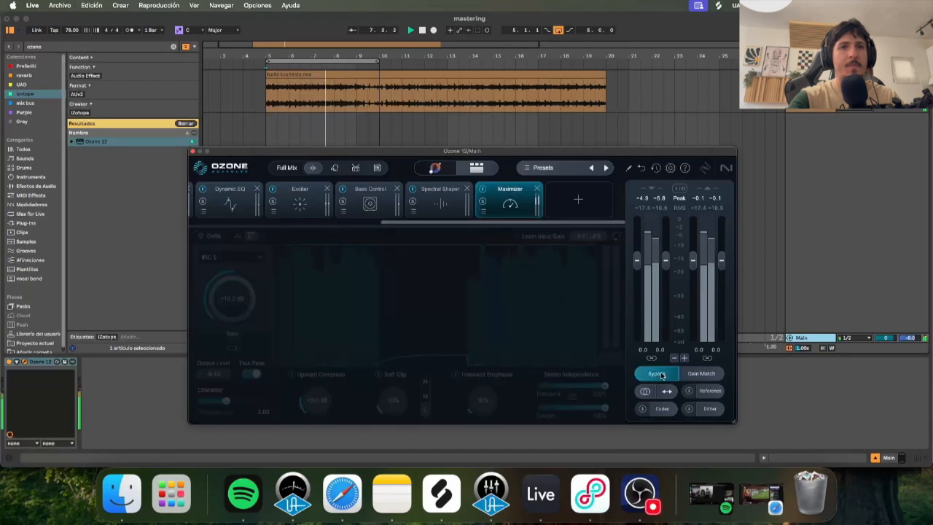
pyautogui.click(661, 375)
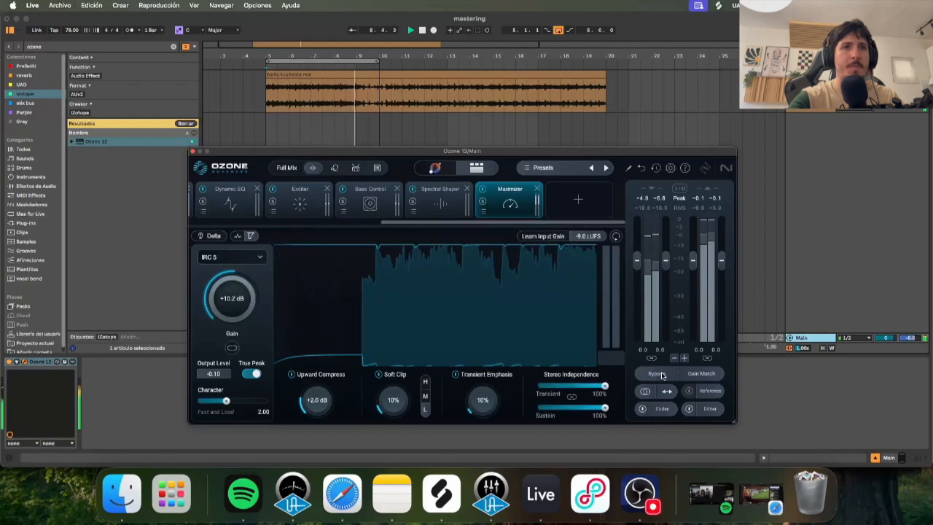
# - Turn on Gain Match and compare the bypassed and processed master during playback, leaving the processing enabled
pyautogui.click(702, 373)
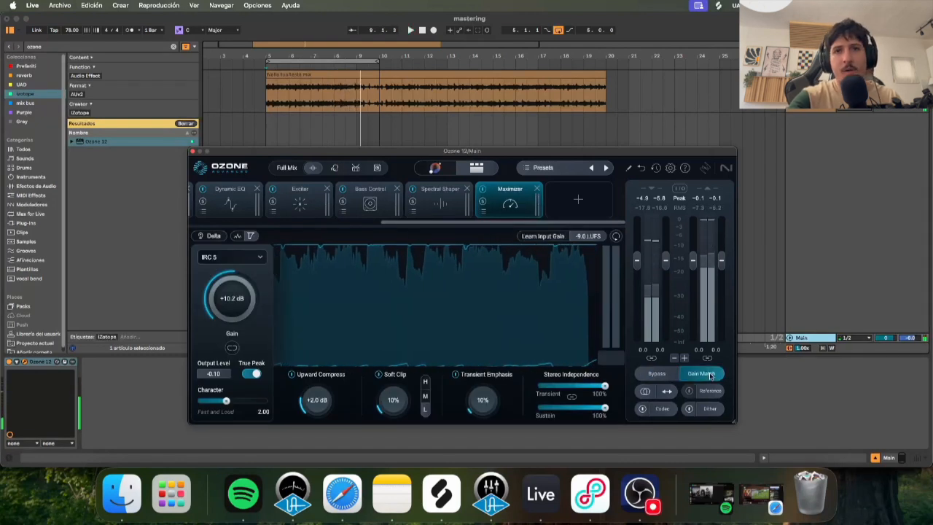
pyautogui.click(658, 374)
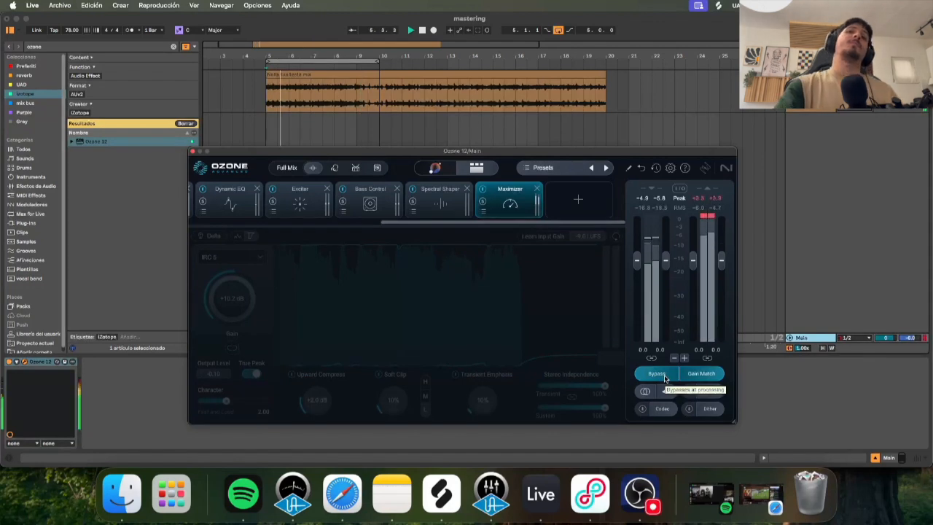
pyautogui.click(665, 376)
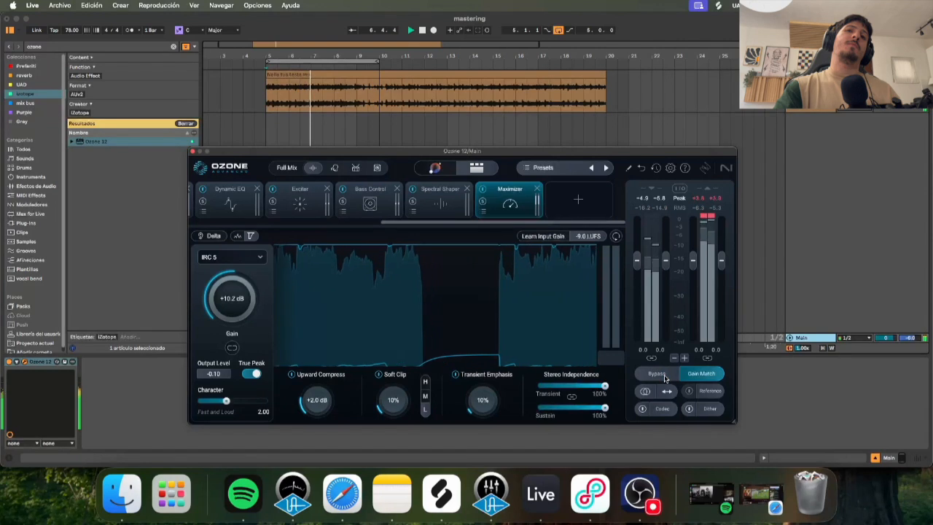
pyautogui.click(665, 376)
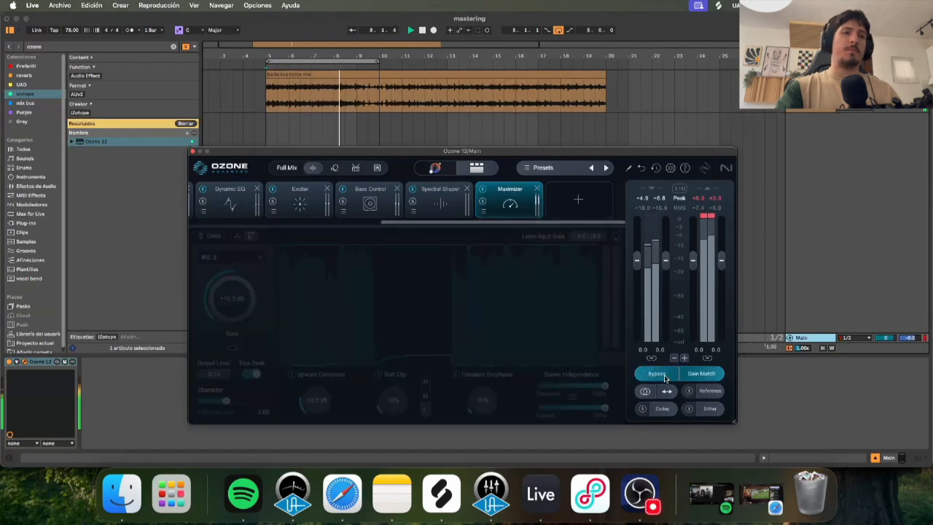
pyautogui.click(664, 376)
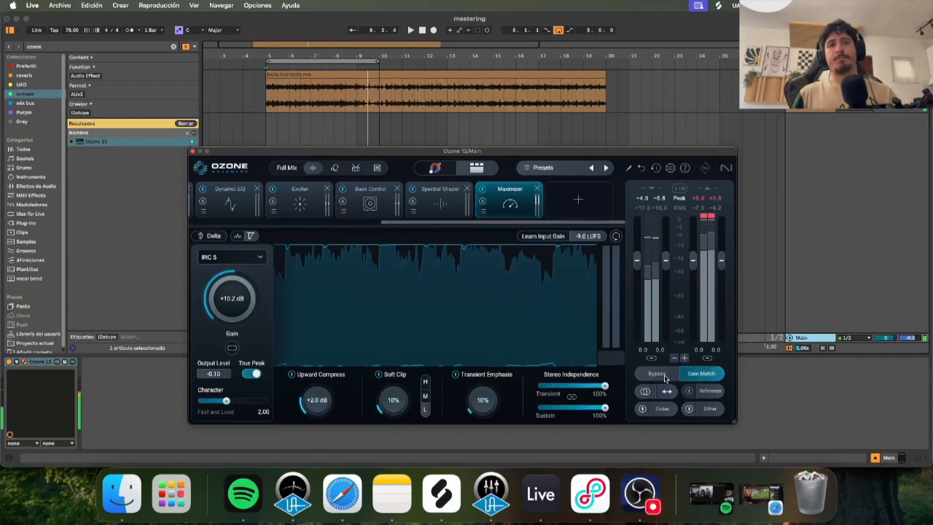
pyautogui.press('space')
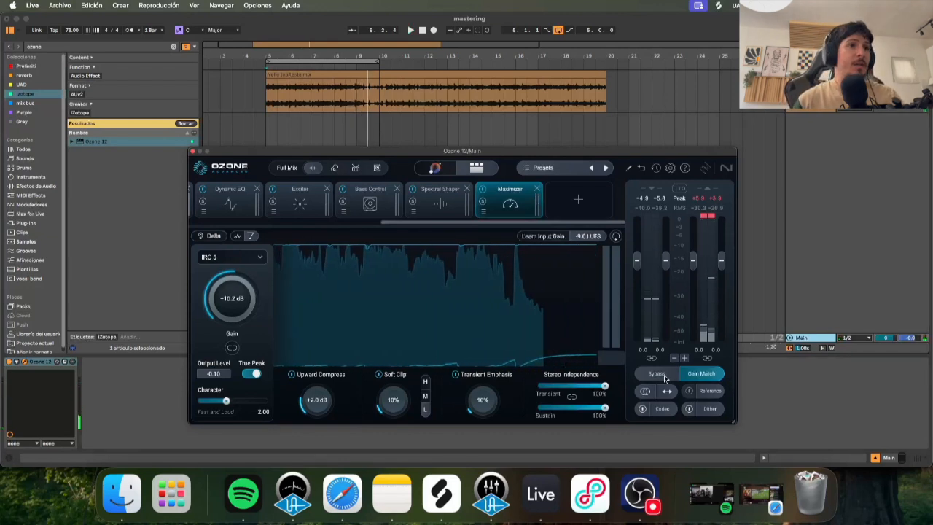